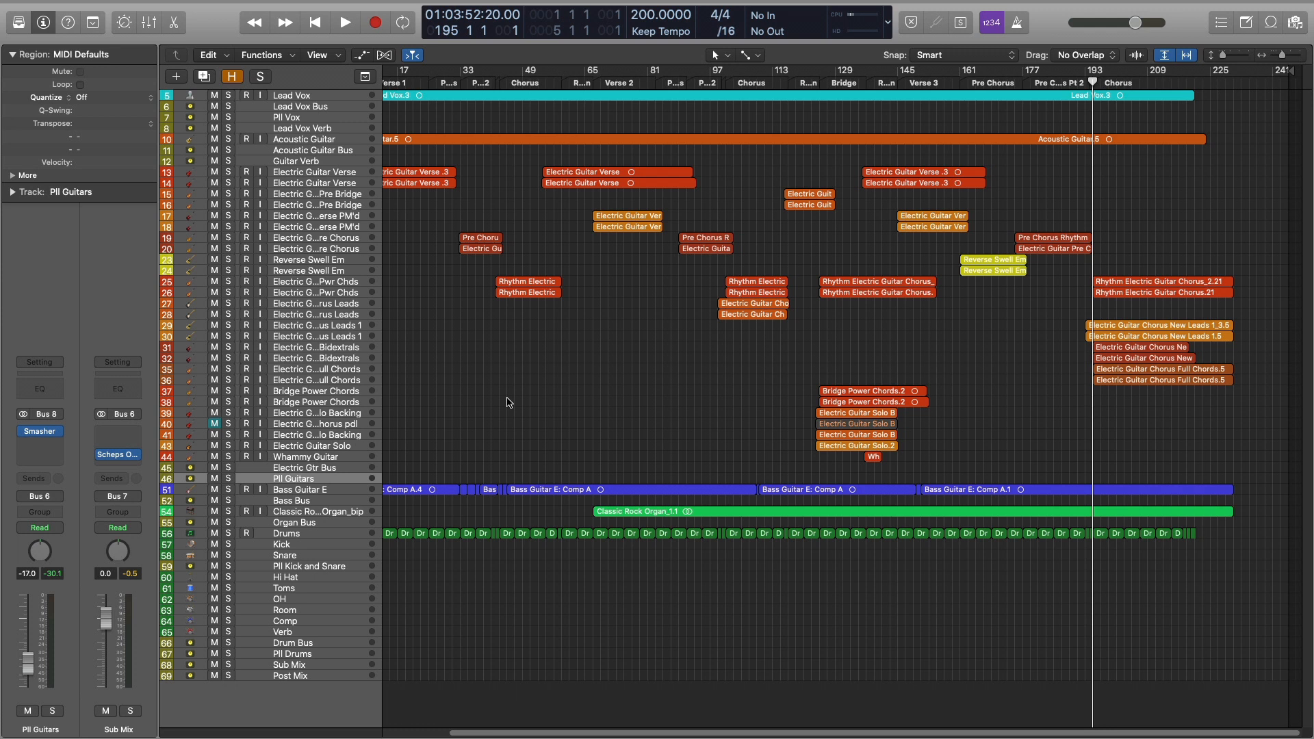
Solo Drum Bus, Pll Drums and Pll Kick and Snare, and inspect the Drum Bus and Pll Drums channel strips.
click(304, 655)
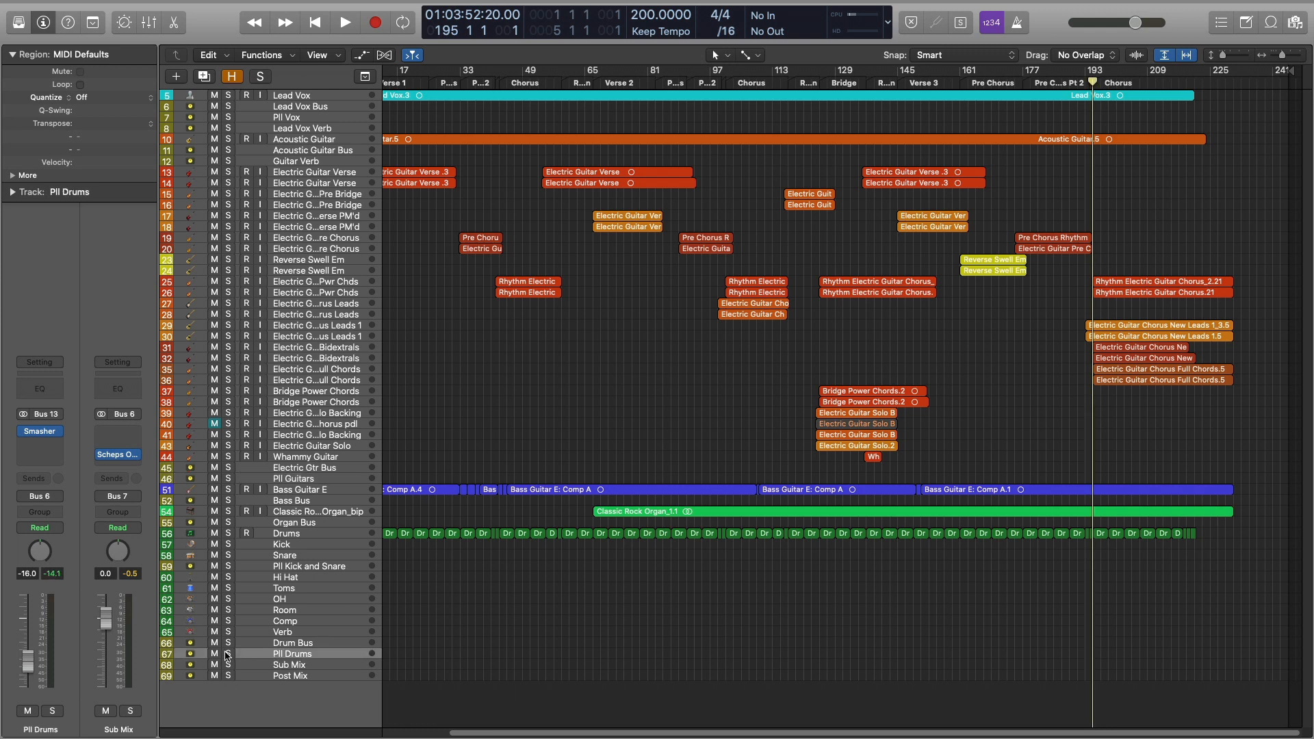
click(229, 654)
click(229, 566)
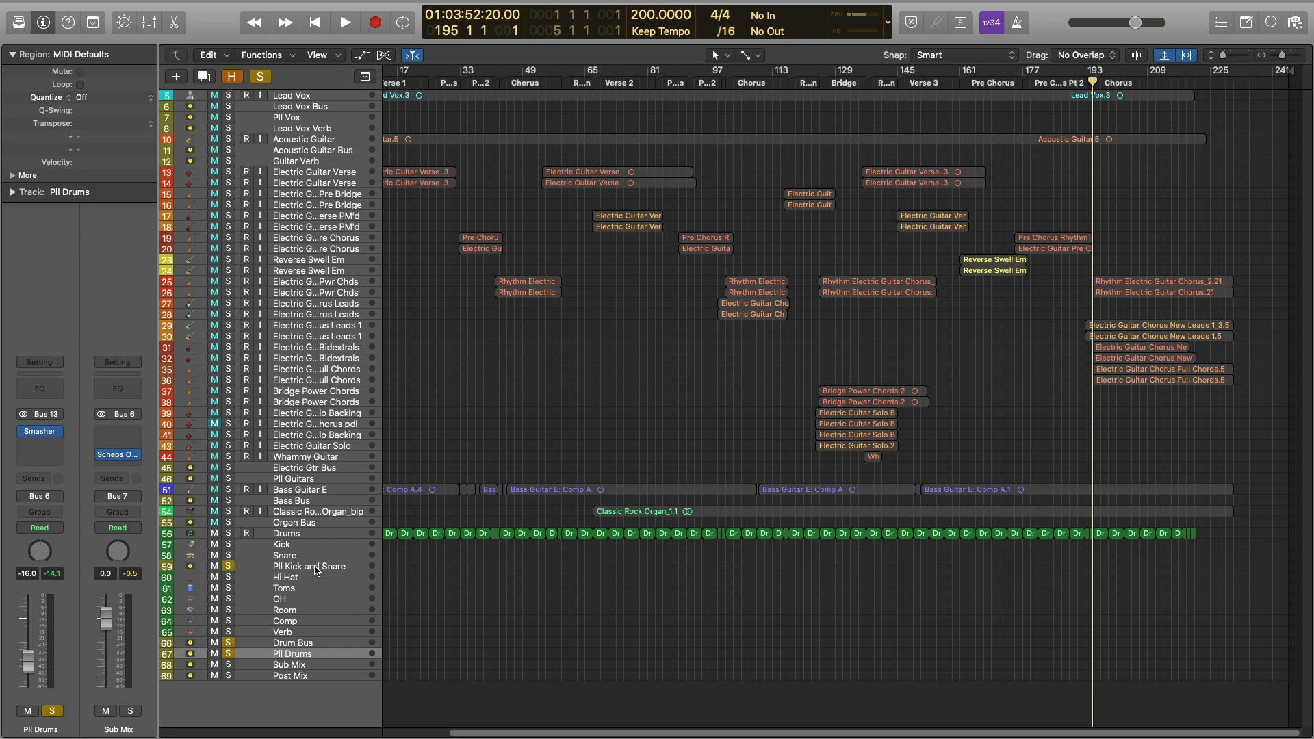
click(315, 569)
click(299, 644)
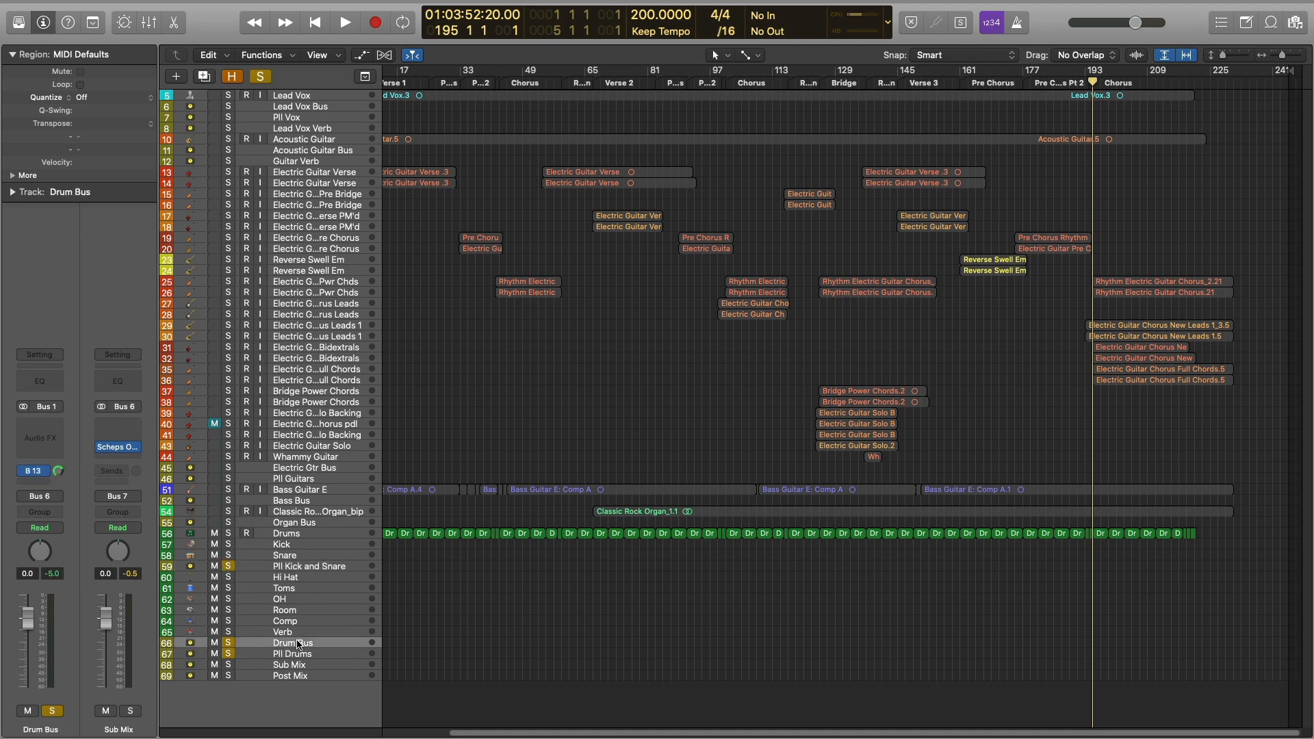
click(302, 654)
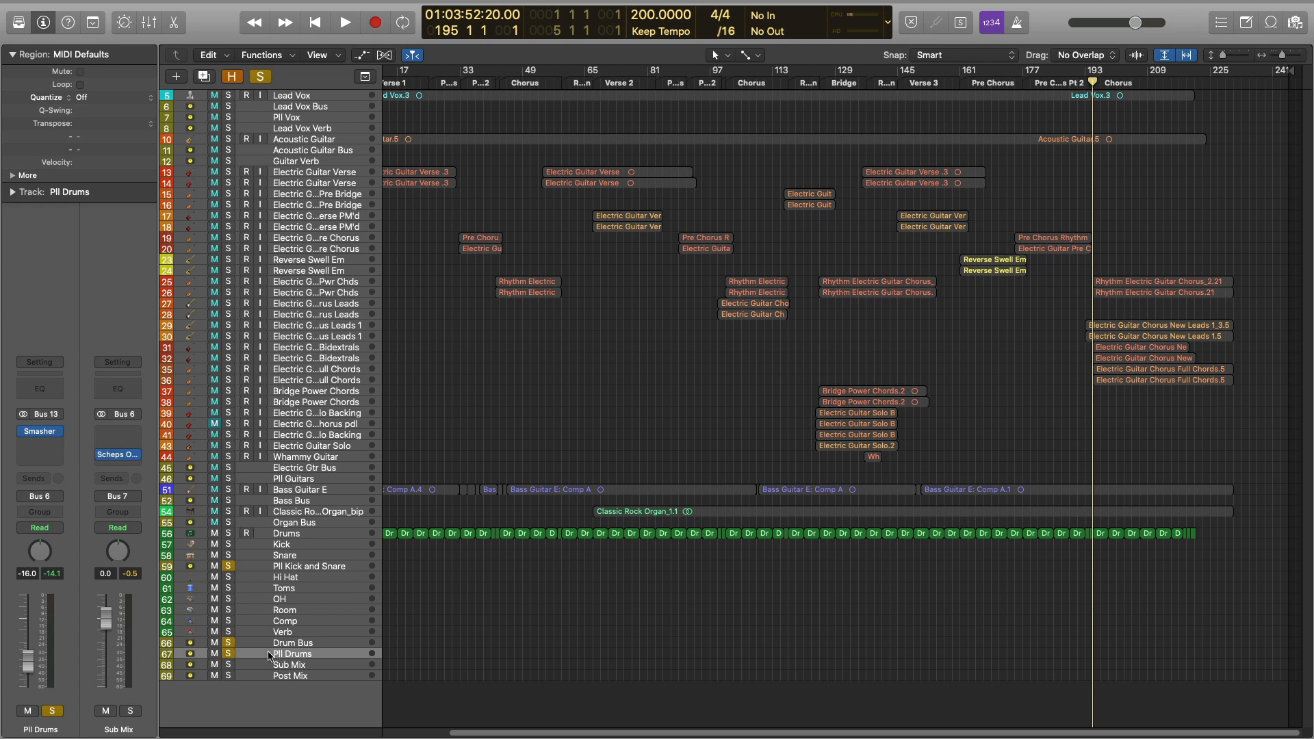
Unsolo Pll Drums and Pll Kick and Snare, and play the final chorus in cycle mode with only Drum Bus soloed.
click(229, 654)
click(229, 566)
key(c)
key(space)
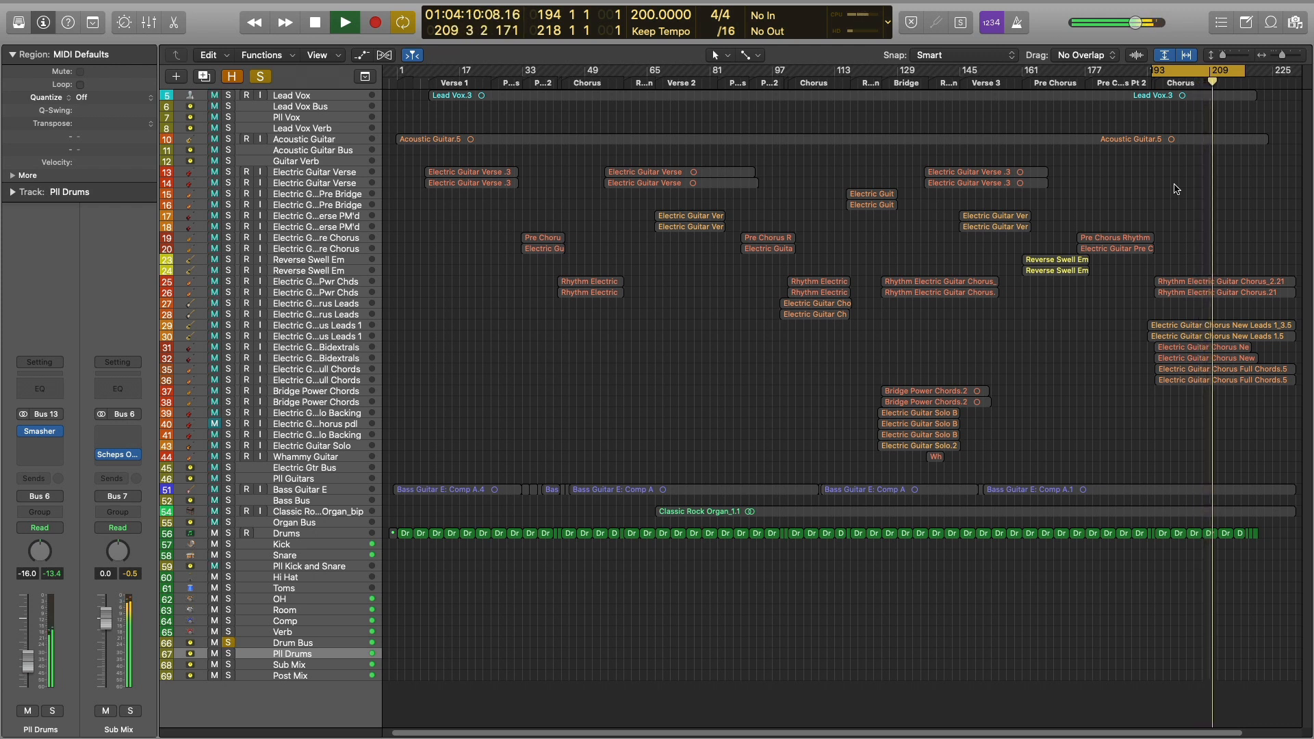
key(space)
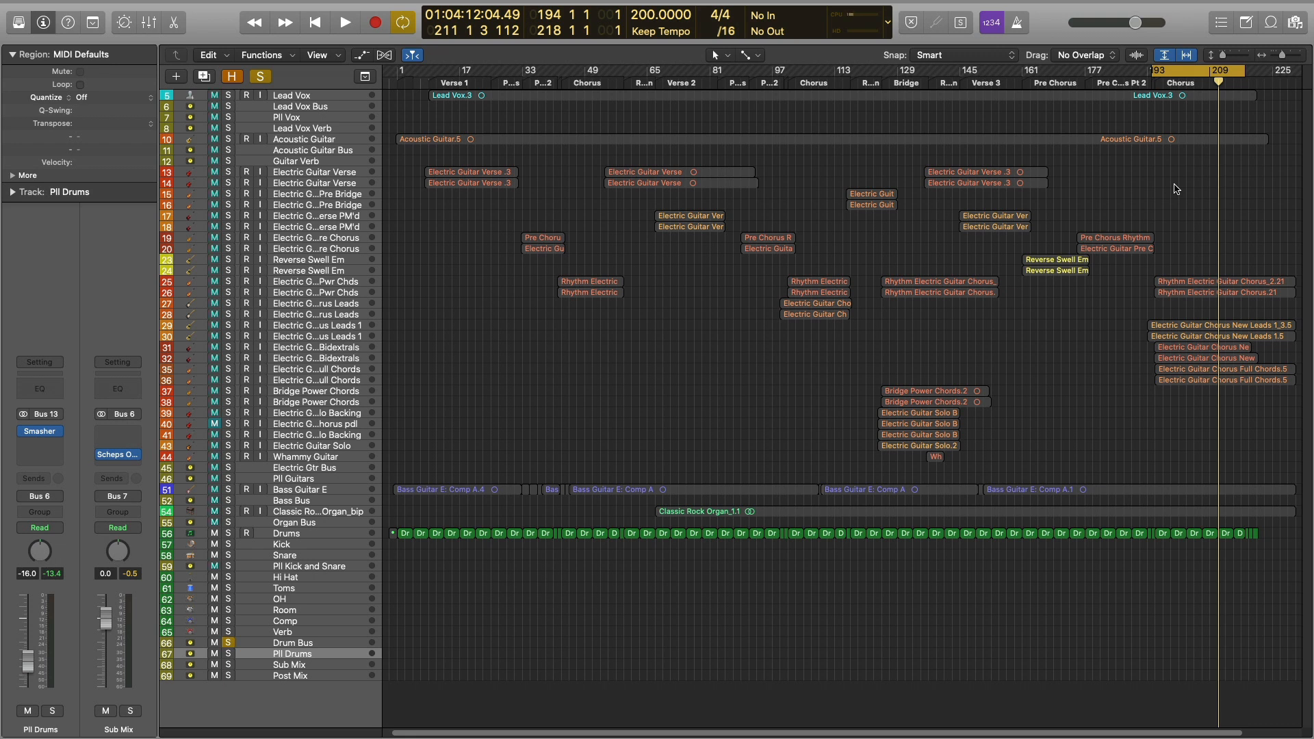
Clear all solos and play the full chorus mix with Pll Drums and Pll Kick and Snare muted.
click(261, 77)
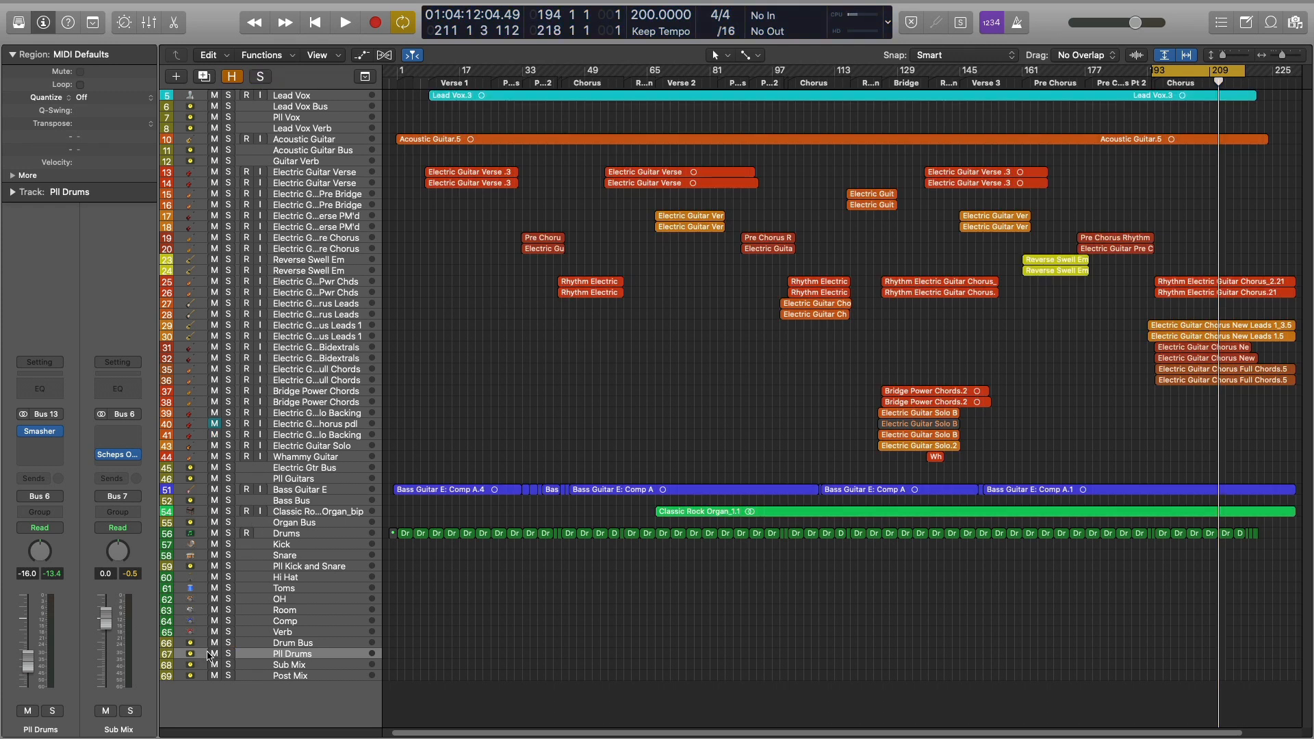
click(210, 654)
click(214, 566)
key(space)
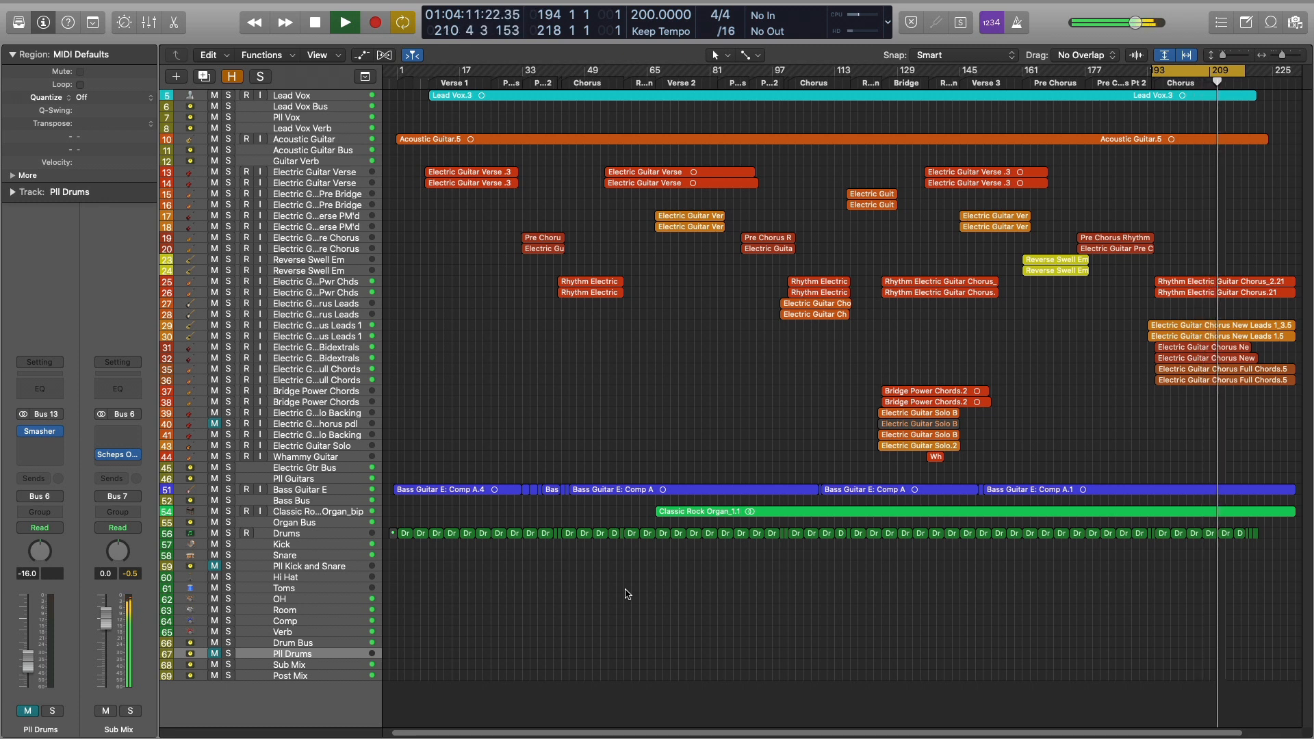
key(space)
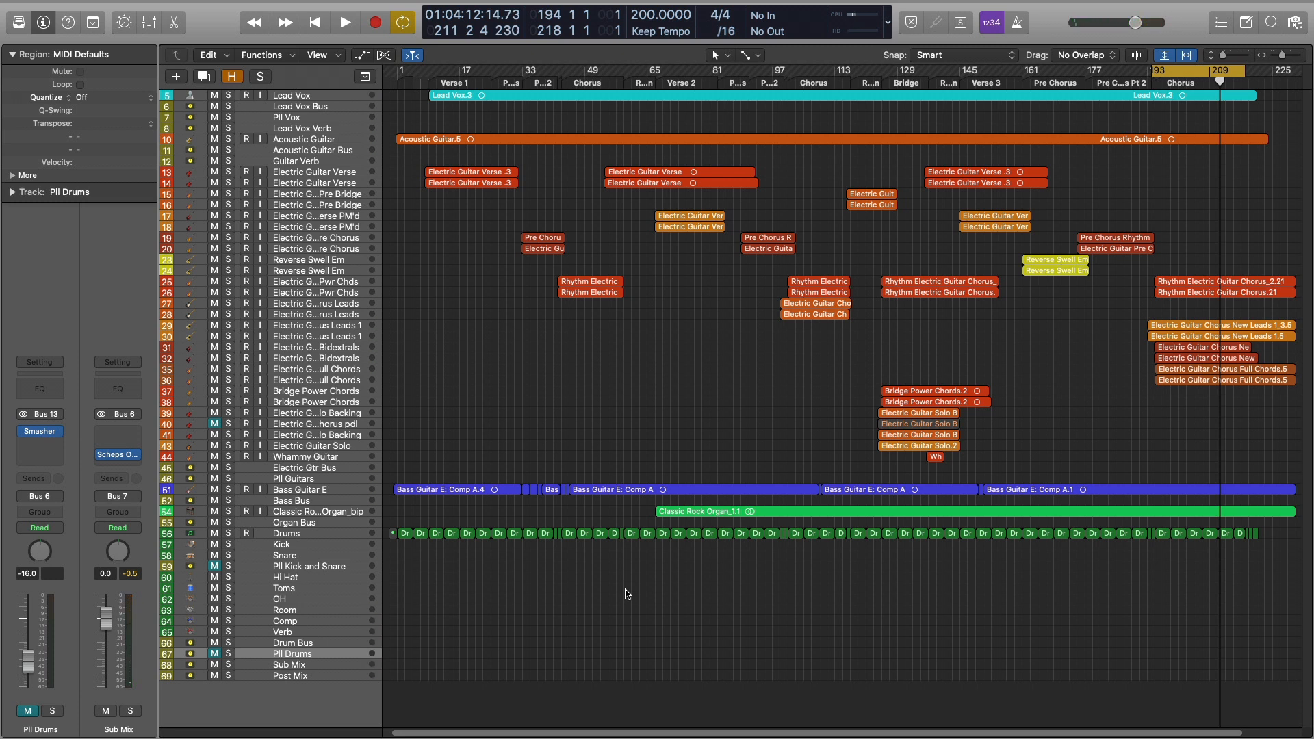
Unmute Pll Drums and play the chorus with its Smasher plug-in open.
click(214, 653)
mouse_move(39, 437)
click(39, 433)
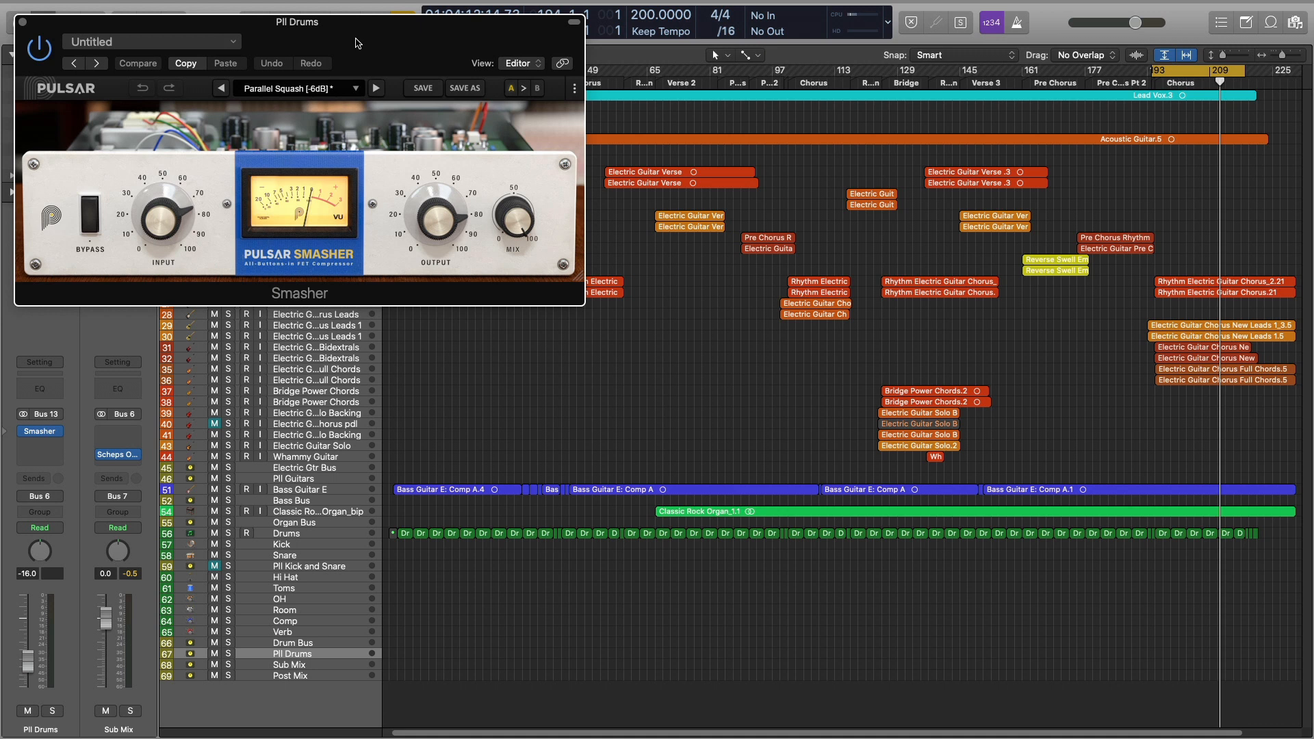
key(space)
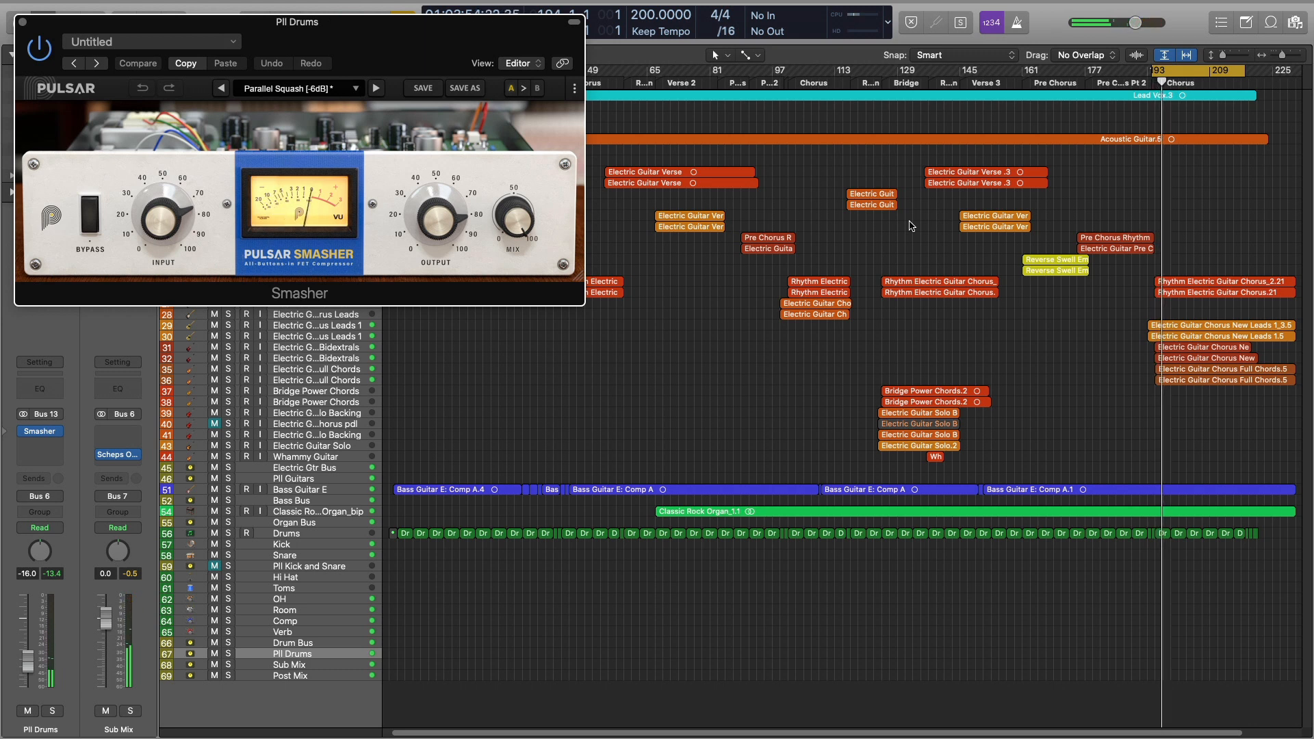
key(space)
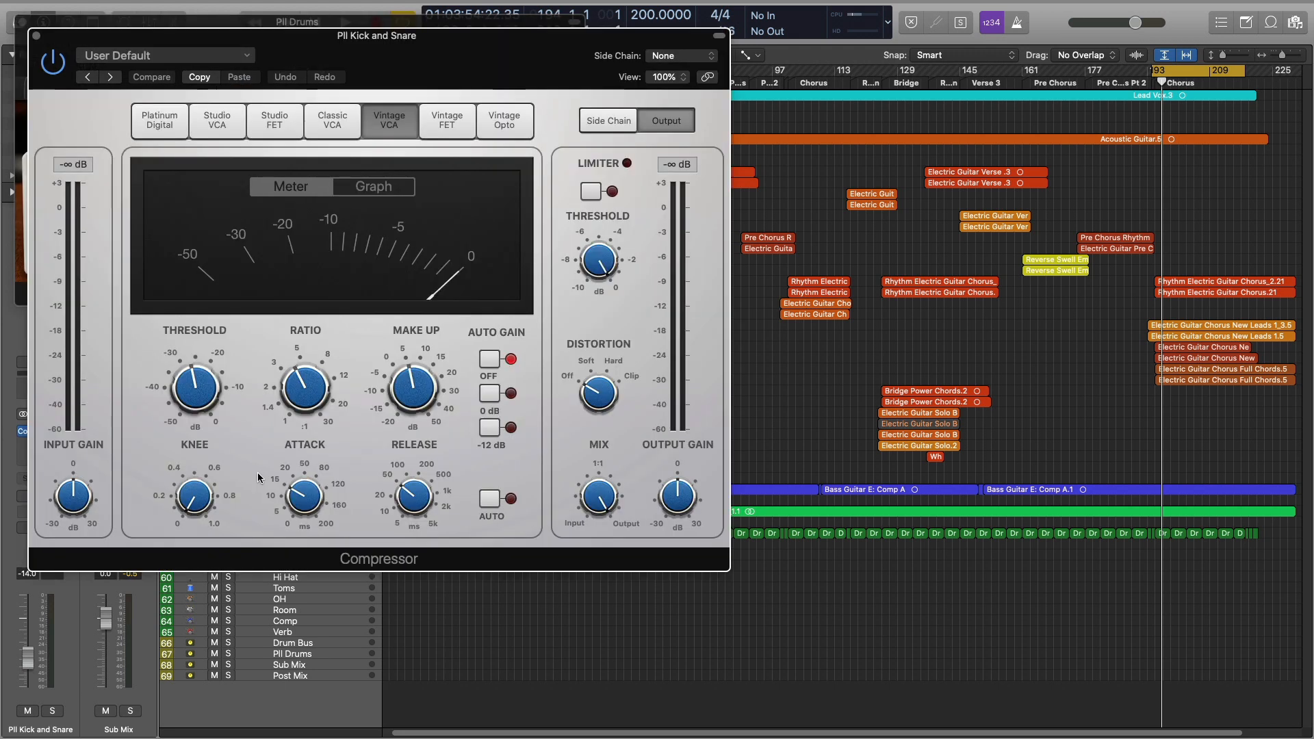
Play the chorus with the Compressor of the unmuted Pll Kick and Snare track open, and close both plug-in windows.
click(285, 567)
key(space)
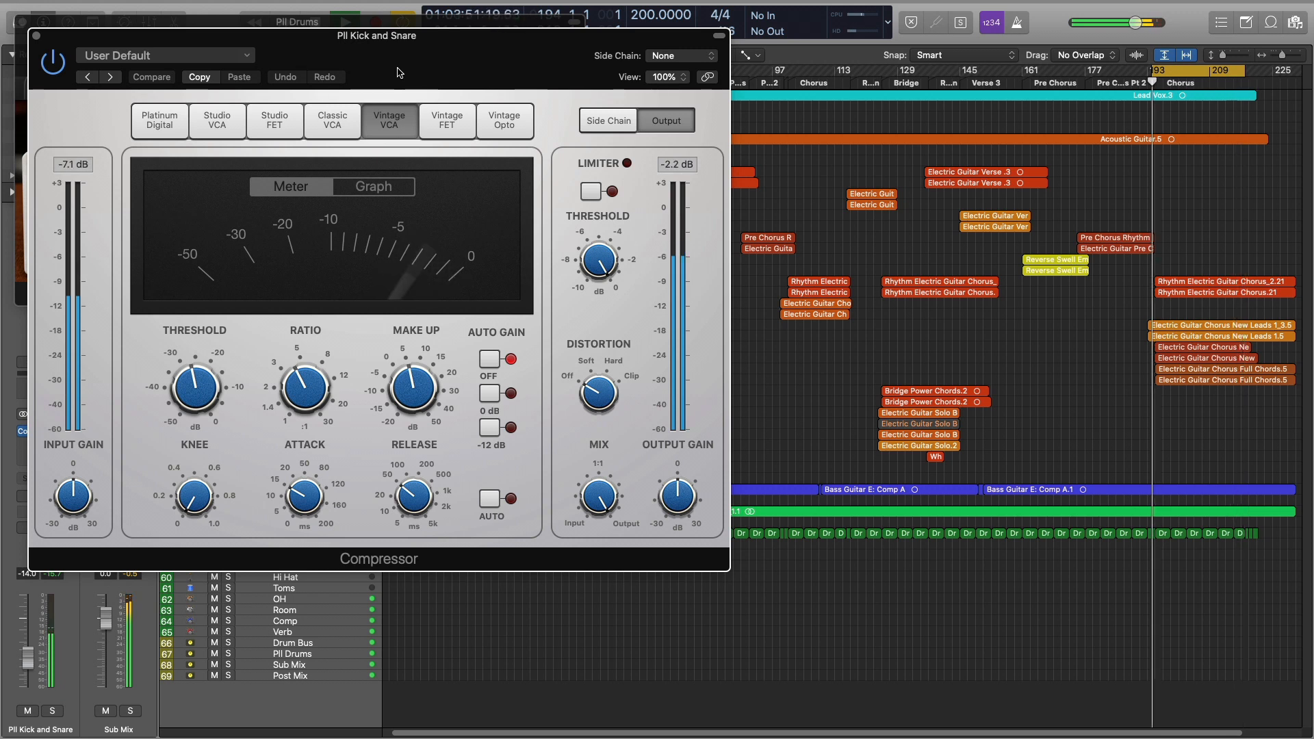
key(space)
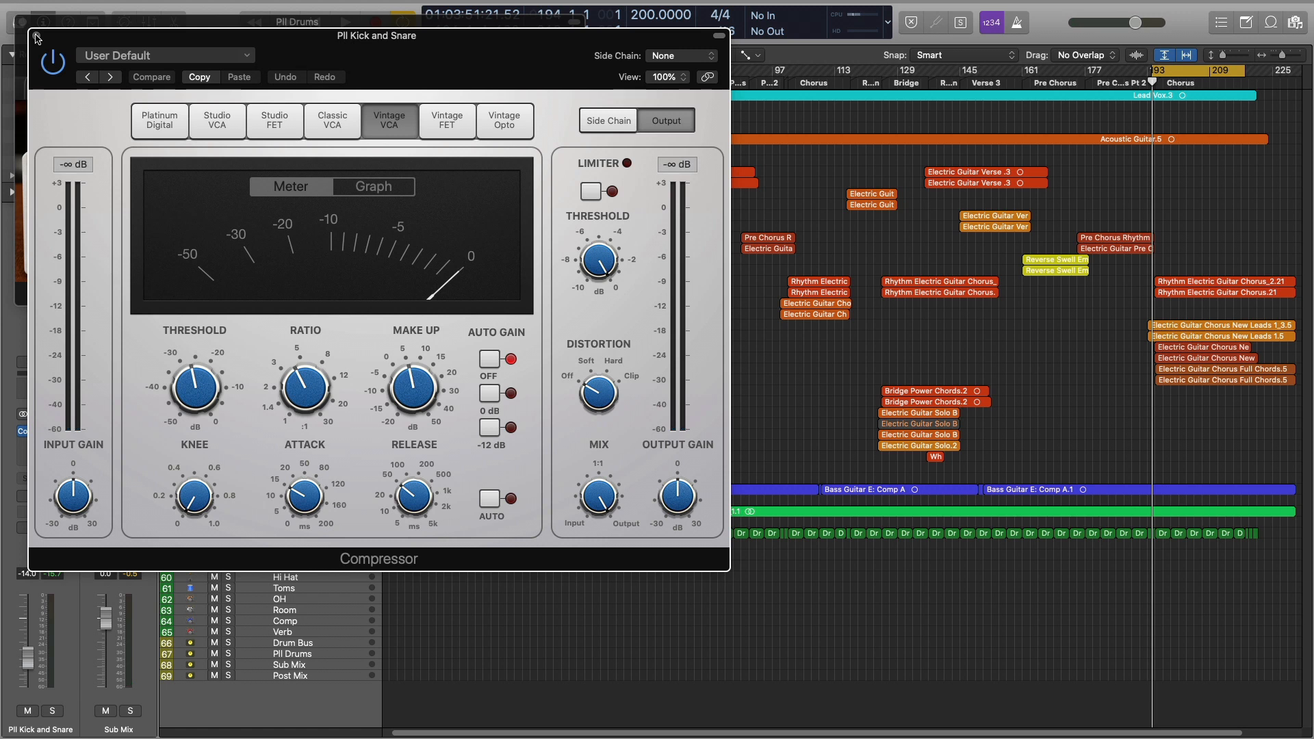
click(37, 36)
click(23, 22)
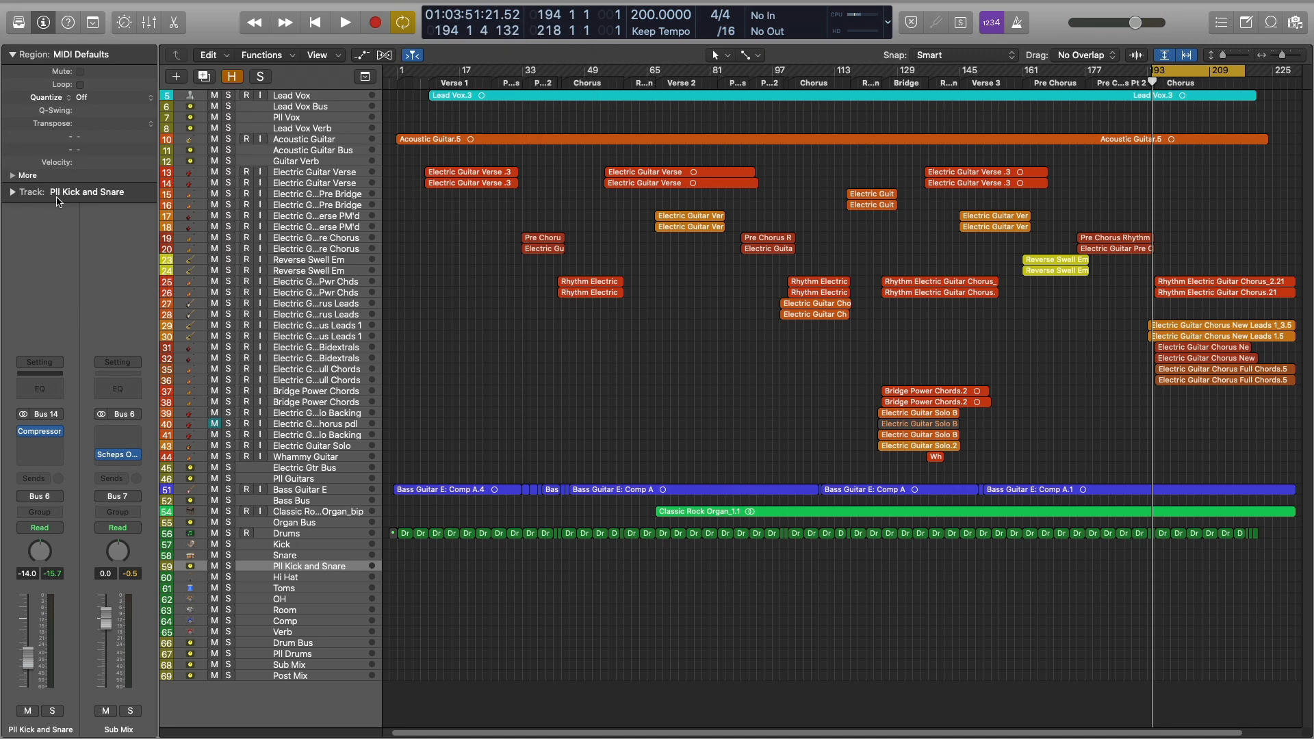
Compare the chorus mix with Pll Kick and Snare muted and unmuted during playback, leaving the track unmuted.
click(214, 655)
key(space)
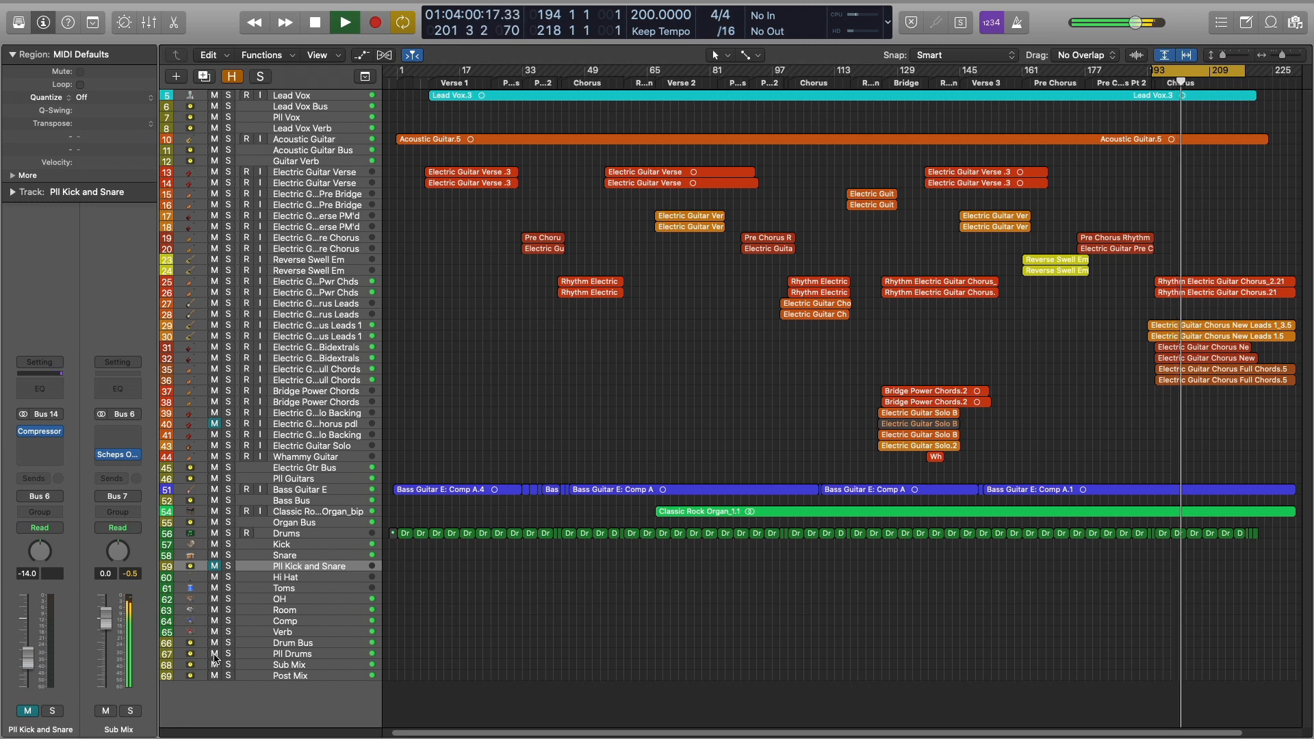
click(213, 567)
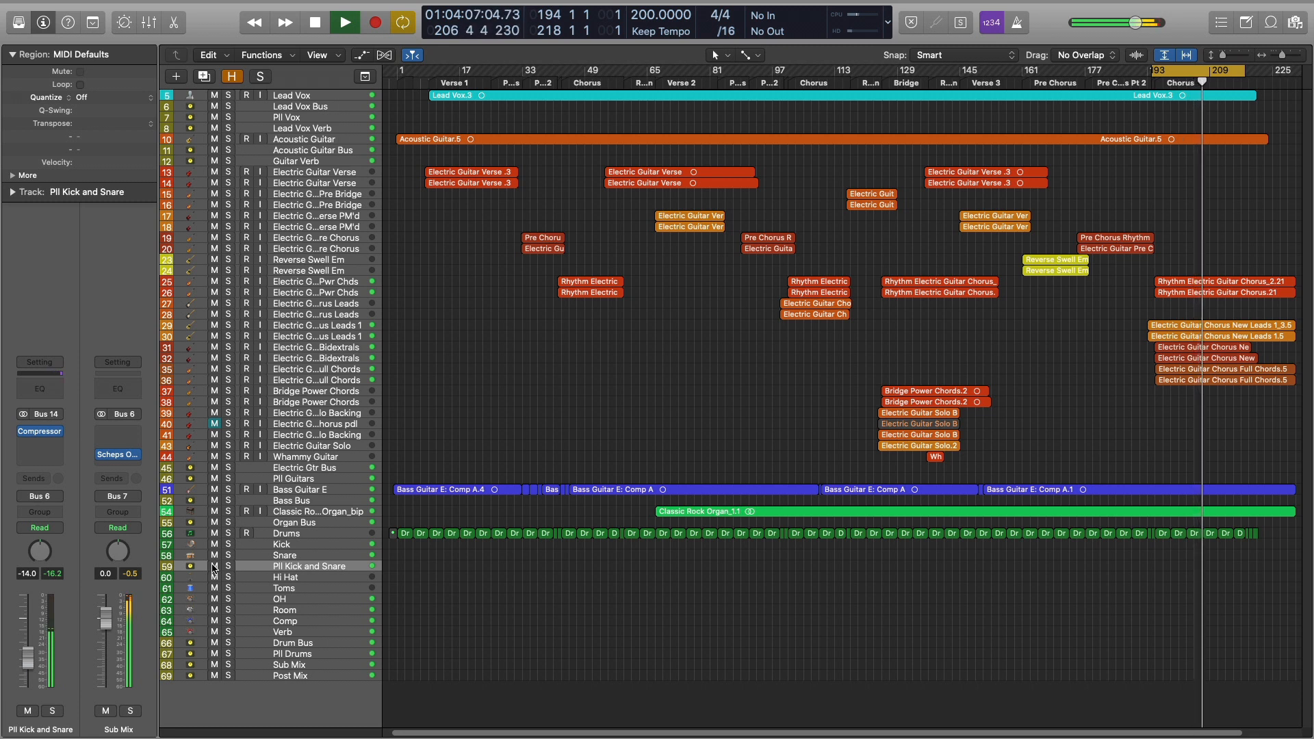
click(213, 567)
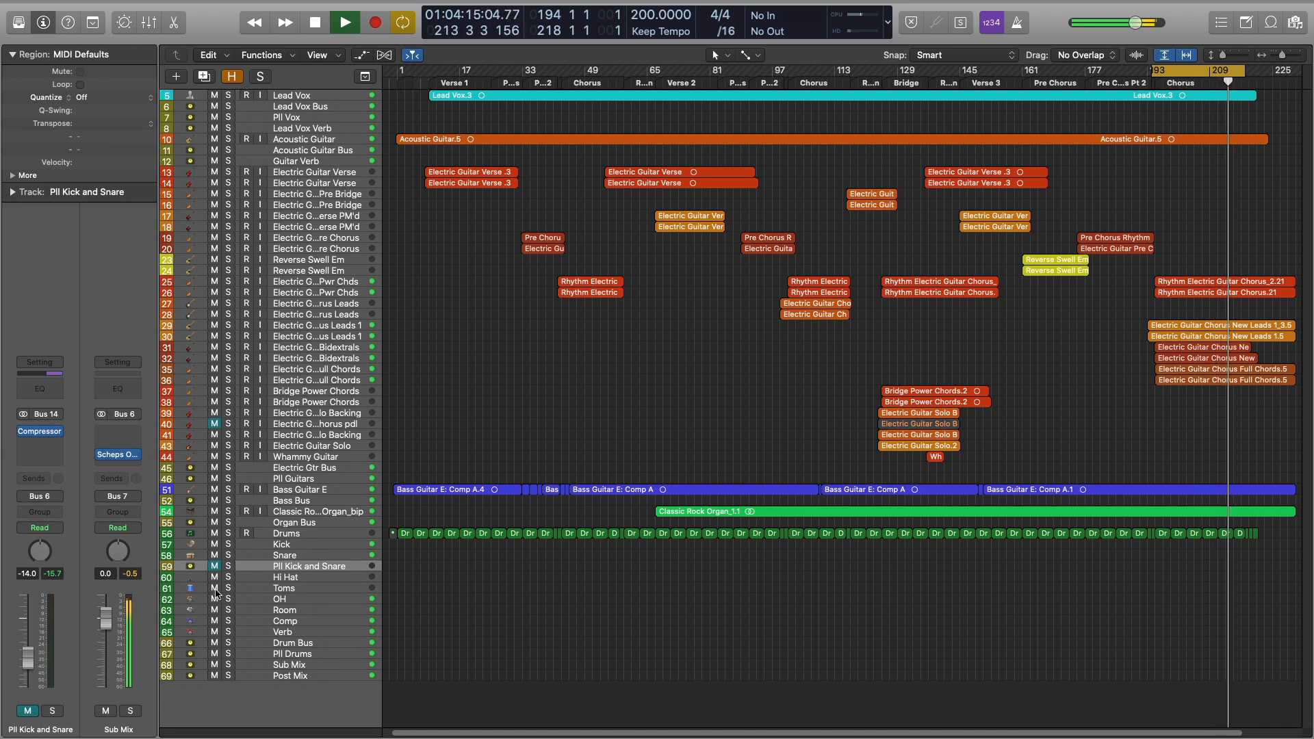
click(214, 566)
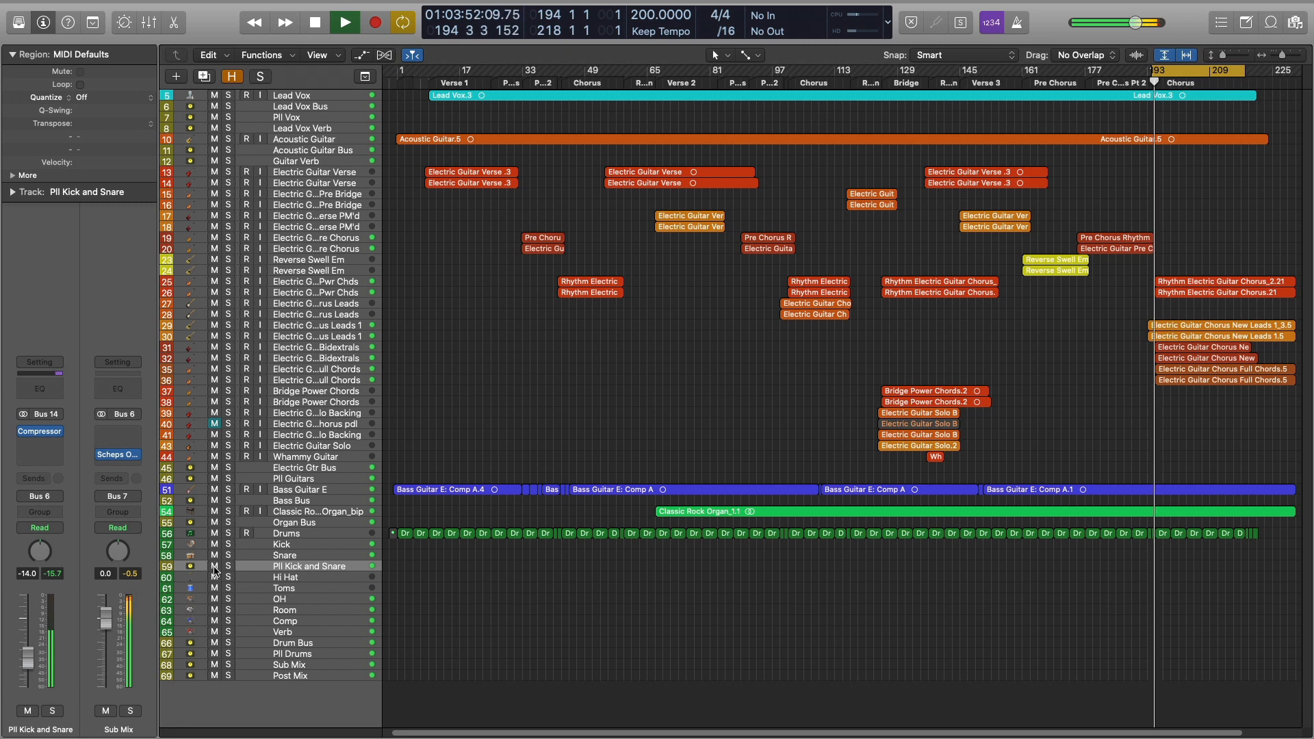
key(space)
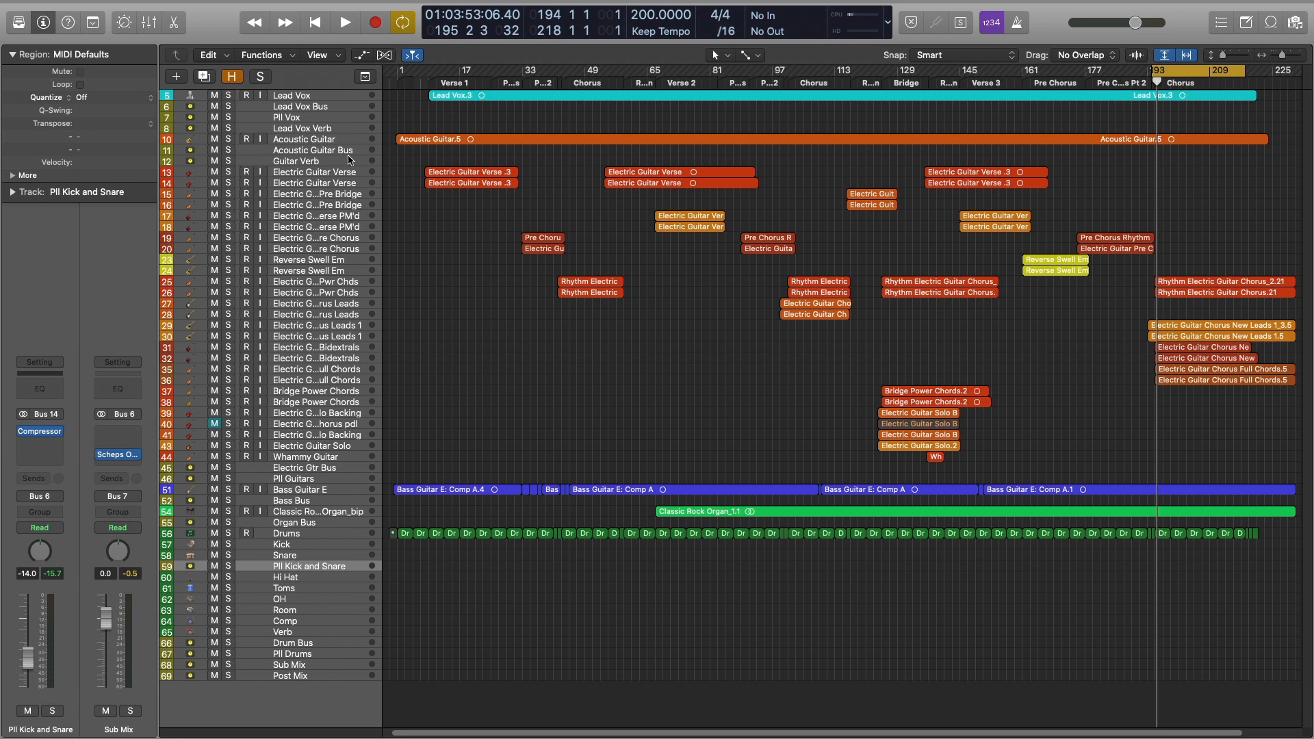
Inspect the plug-ins on the Pll Vox track, including the saturation and compressor settings in Scheps Omni Channel.
click(321, 117)
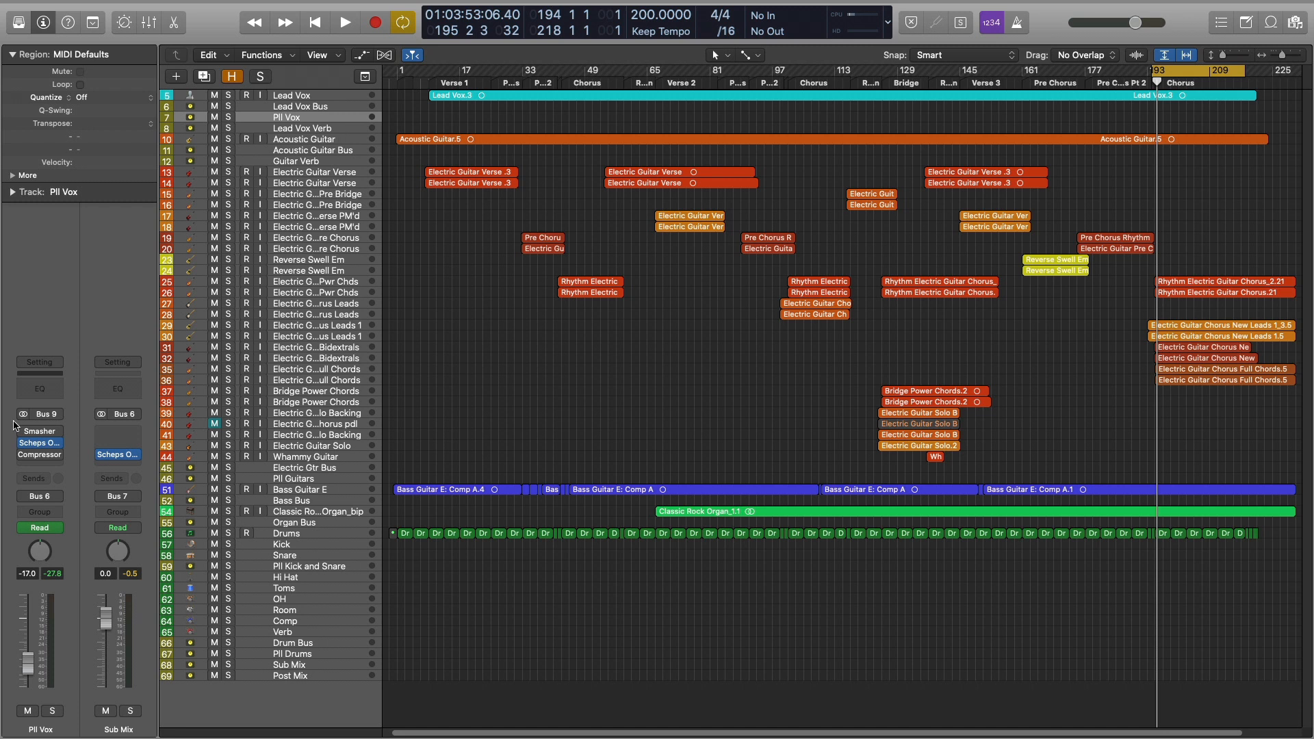
mouse_move(23, 432)
click(23, 432)
click(22, 456)
click(39, 445)
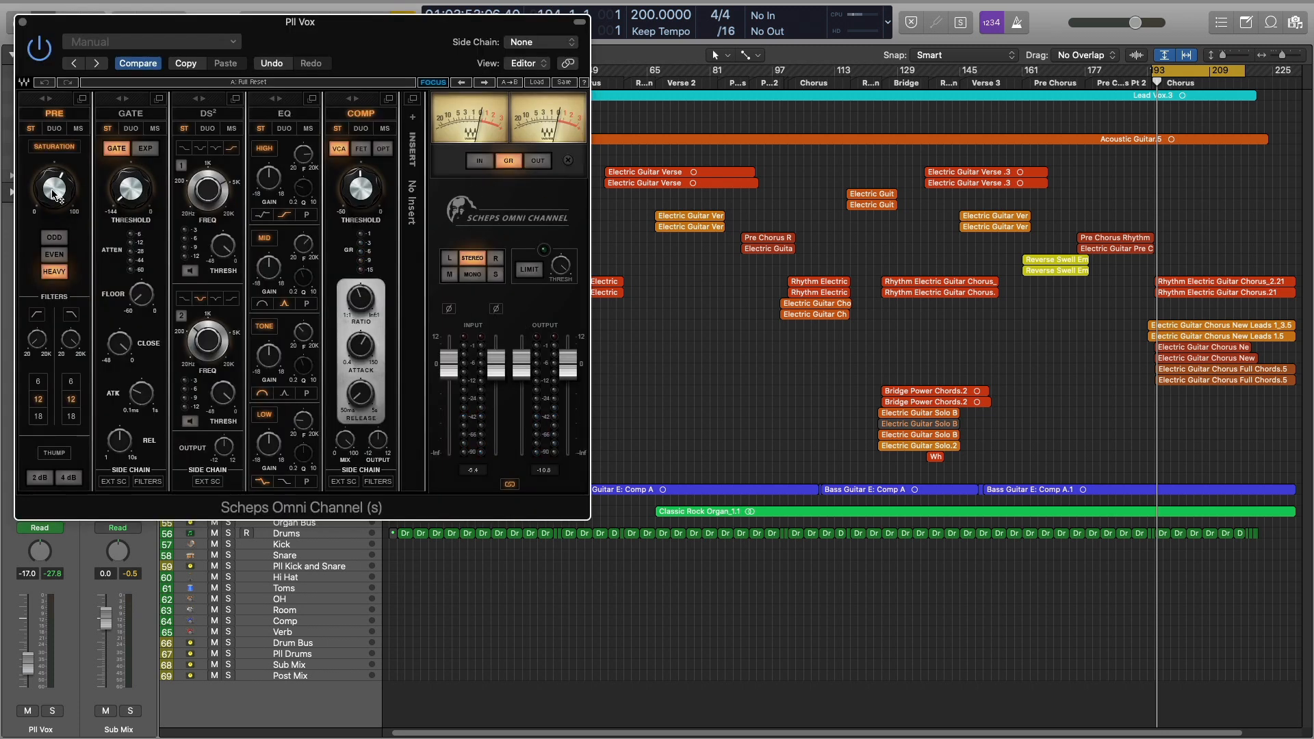
mouse_move(54, 195)
mouse_move(370, 195)
click(22, 24)
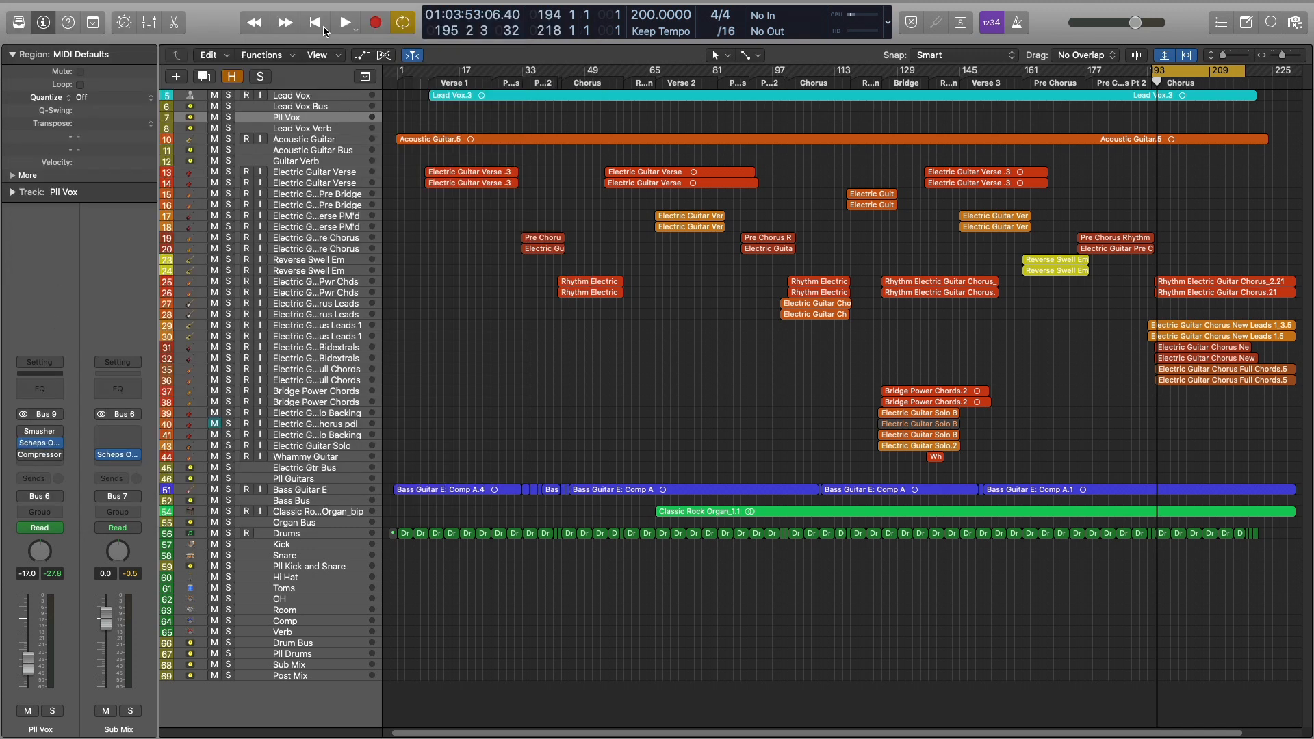
Play the chorus mix once with Pll Vox muted and once with it unmuted.
click(214, 117)
key(space)
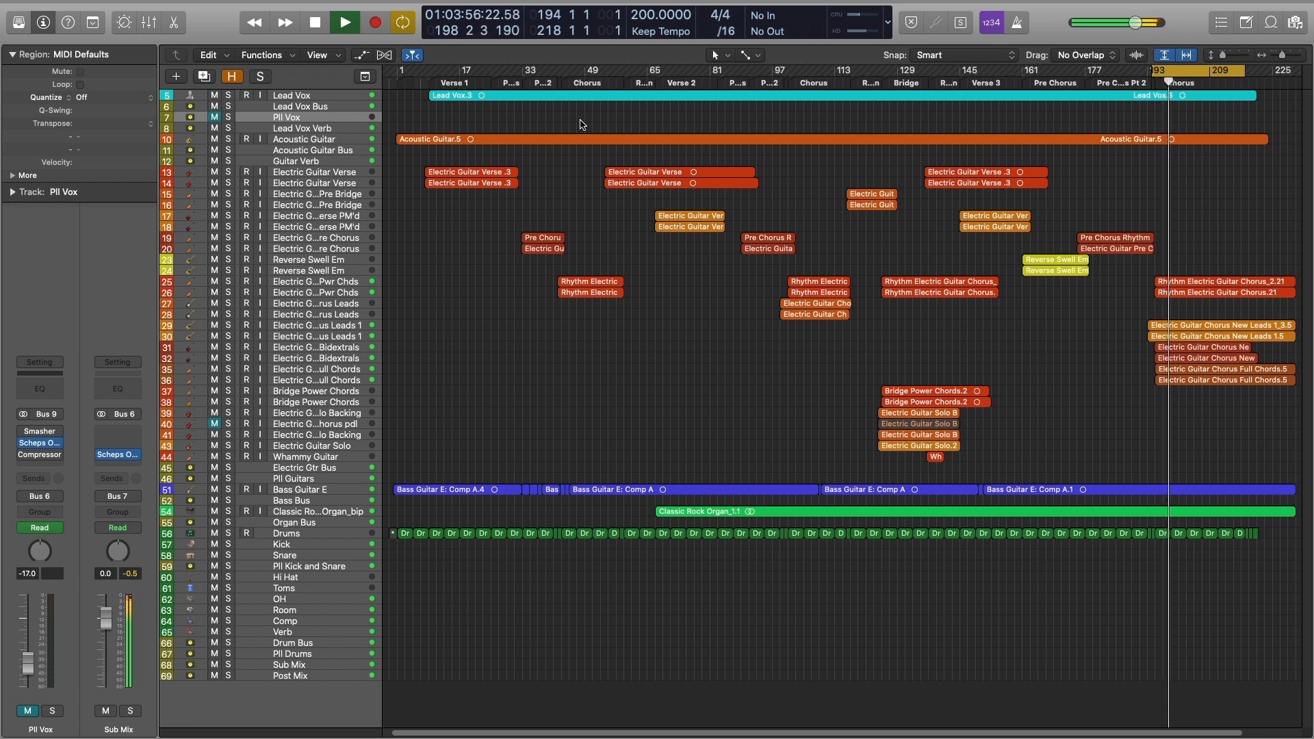
key(space)
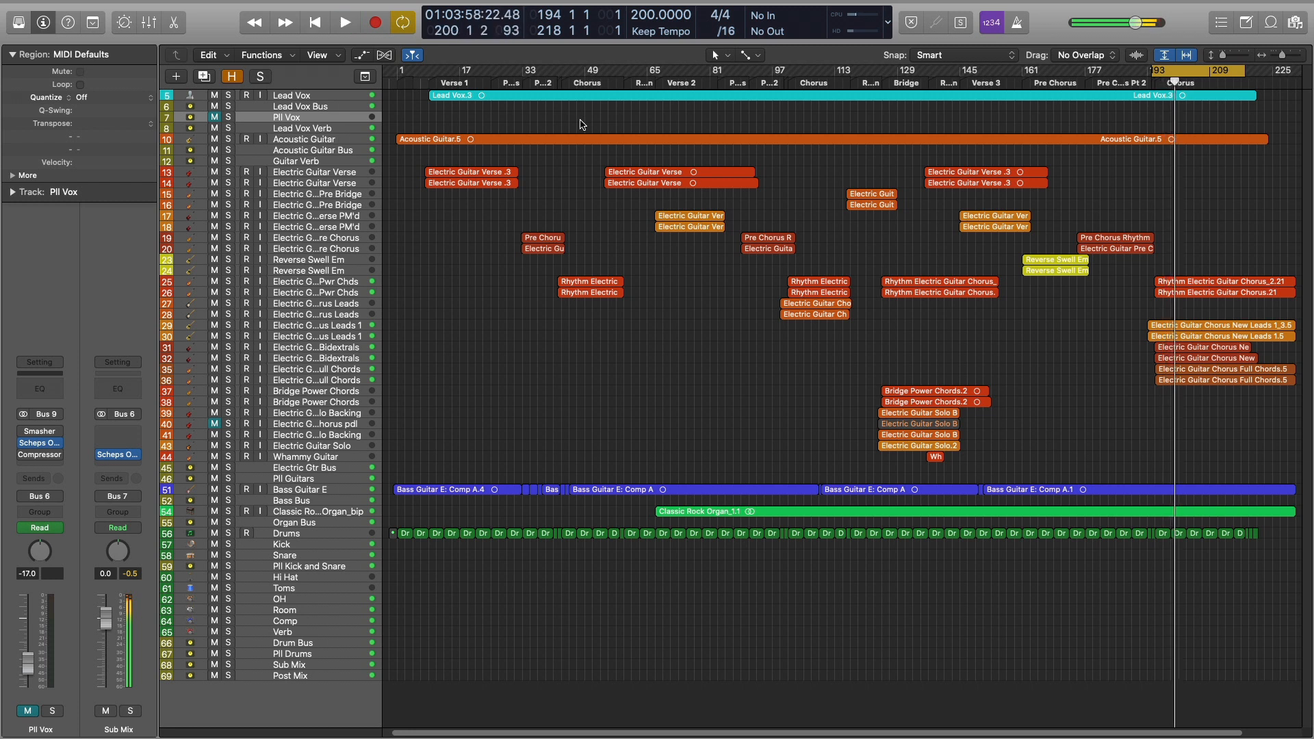
click(215, 118)
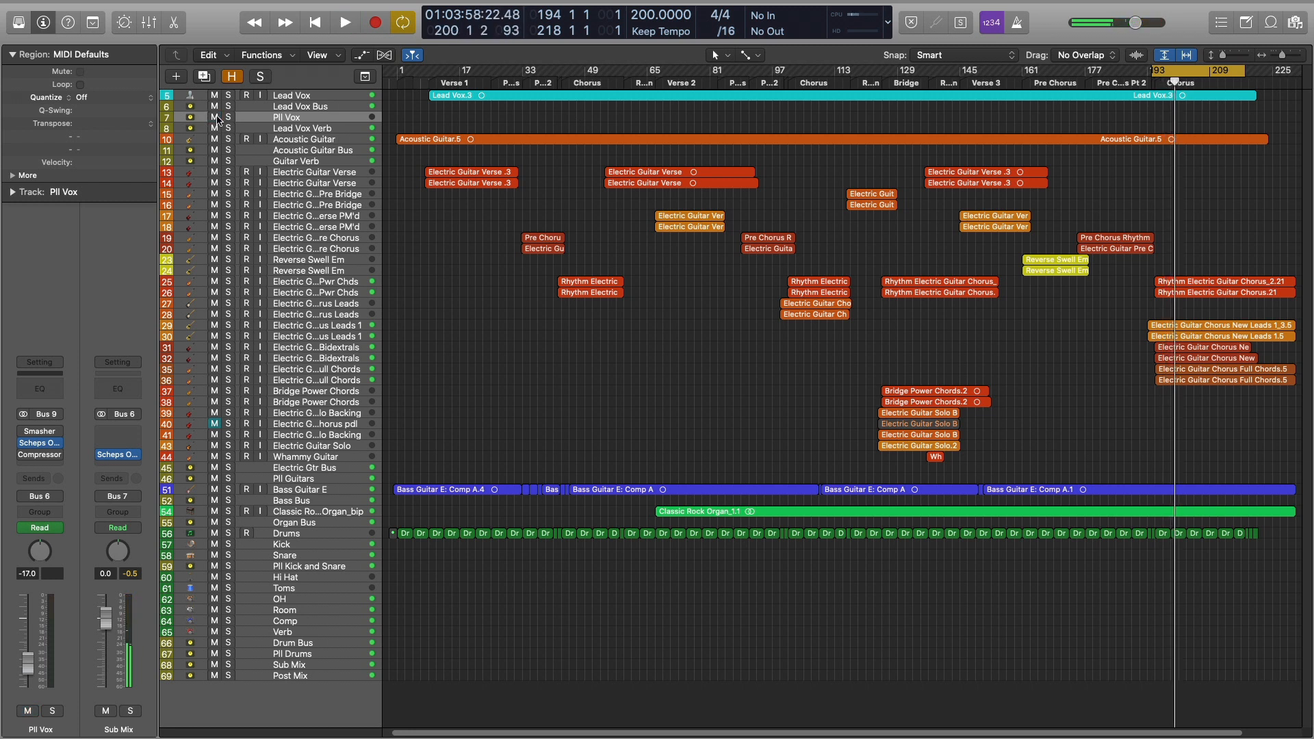
key(space)
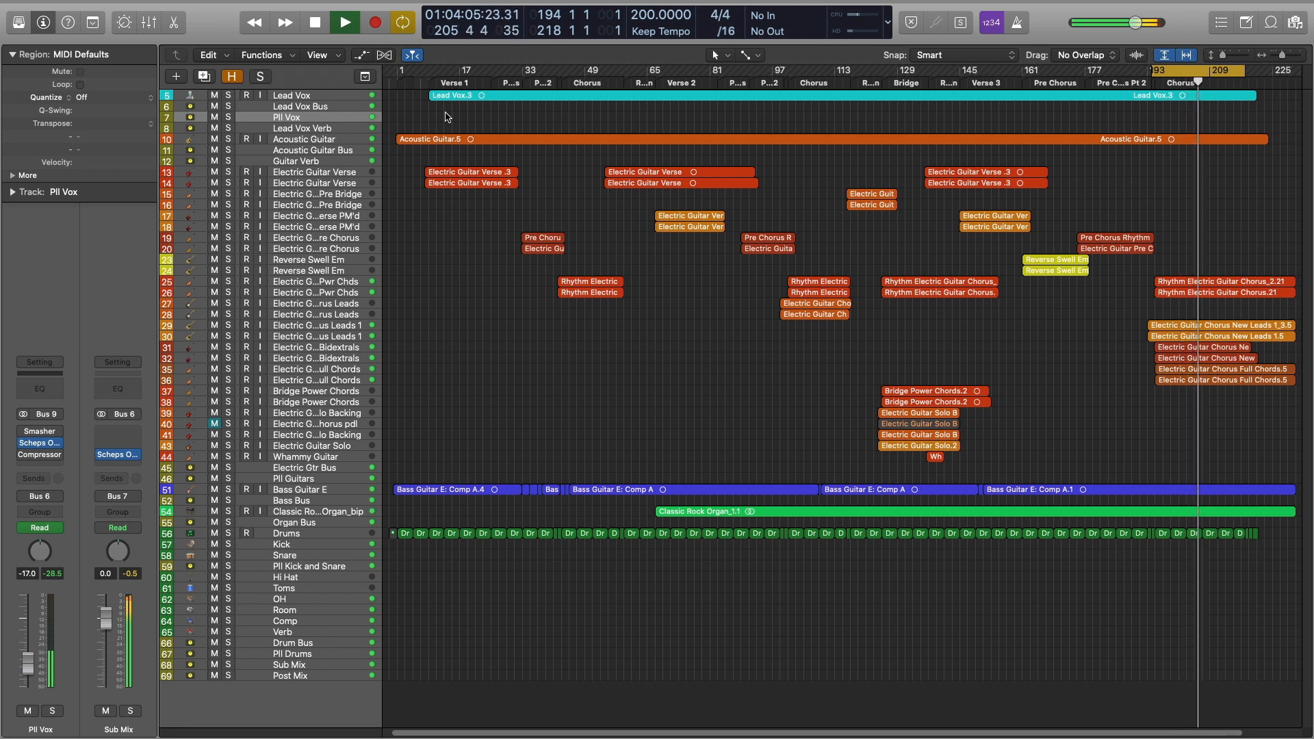
key(space)
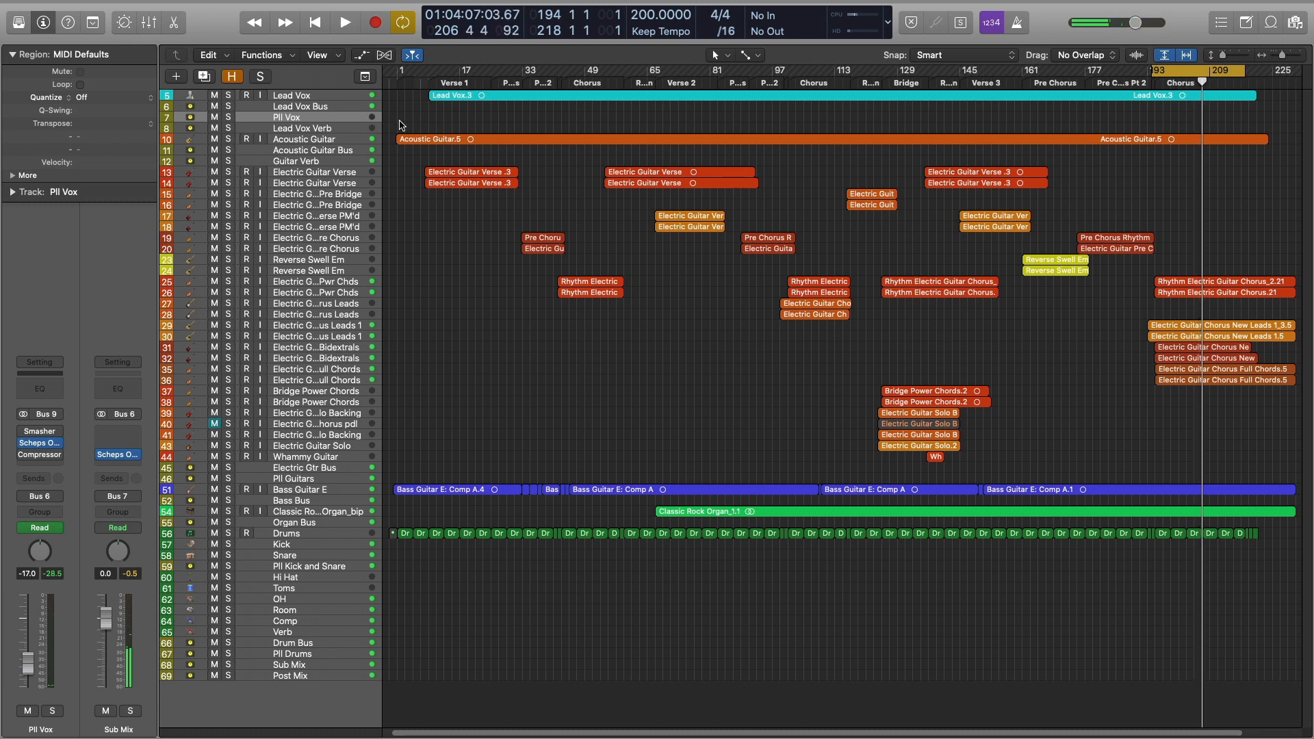
Toggle the mute on Pll Vox during continuous chorus playback to compare the mix, leaving the track unmuted.
click(215, 117)
key(space)
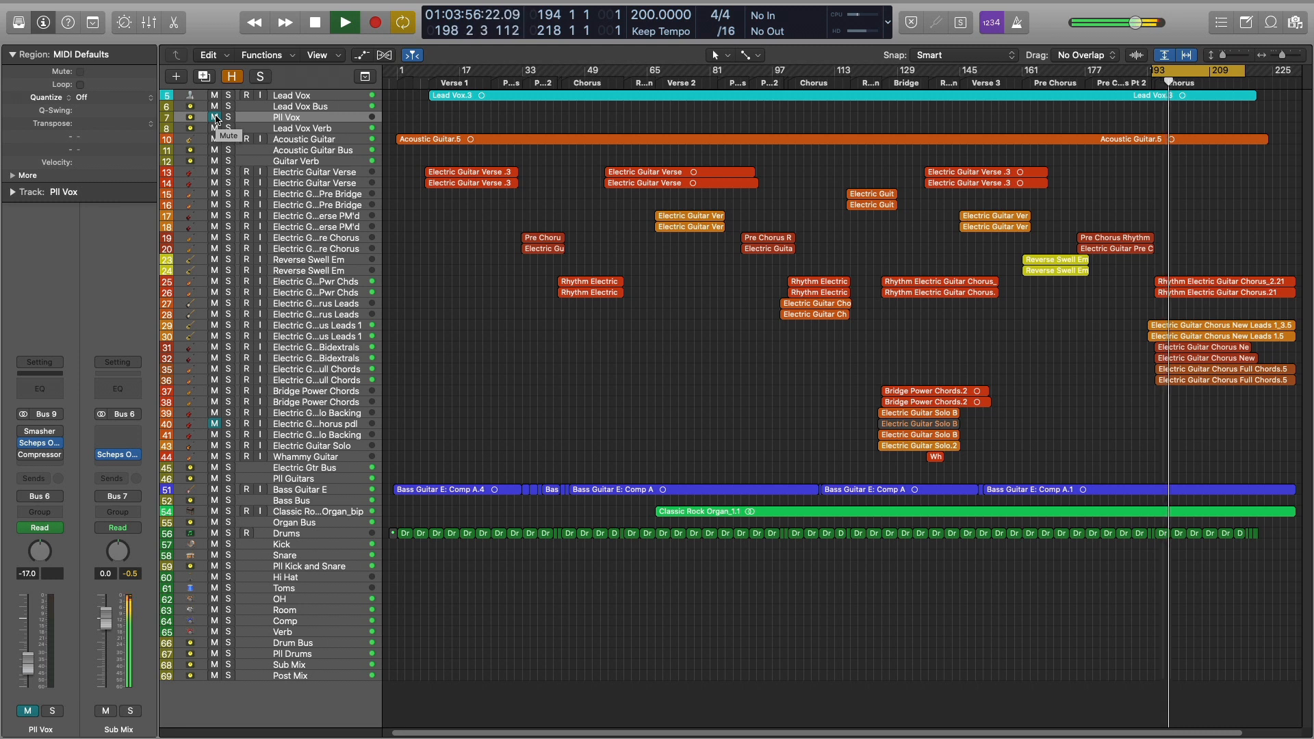
click(215, 117)
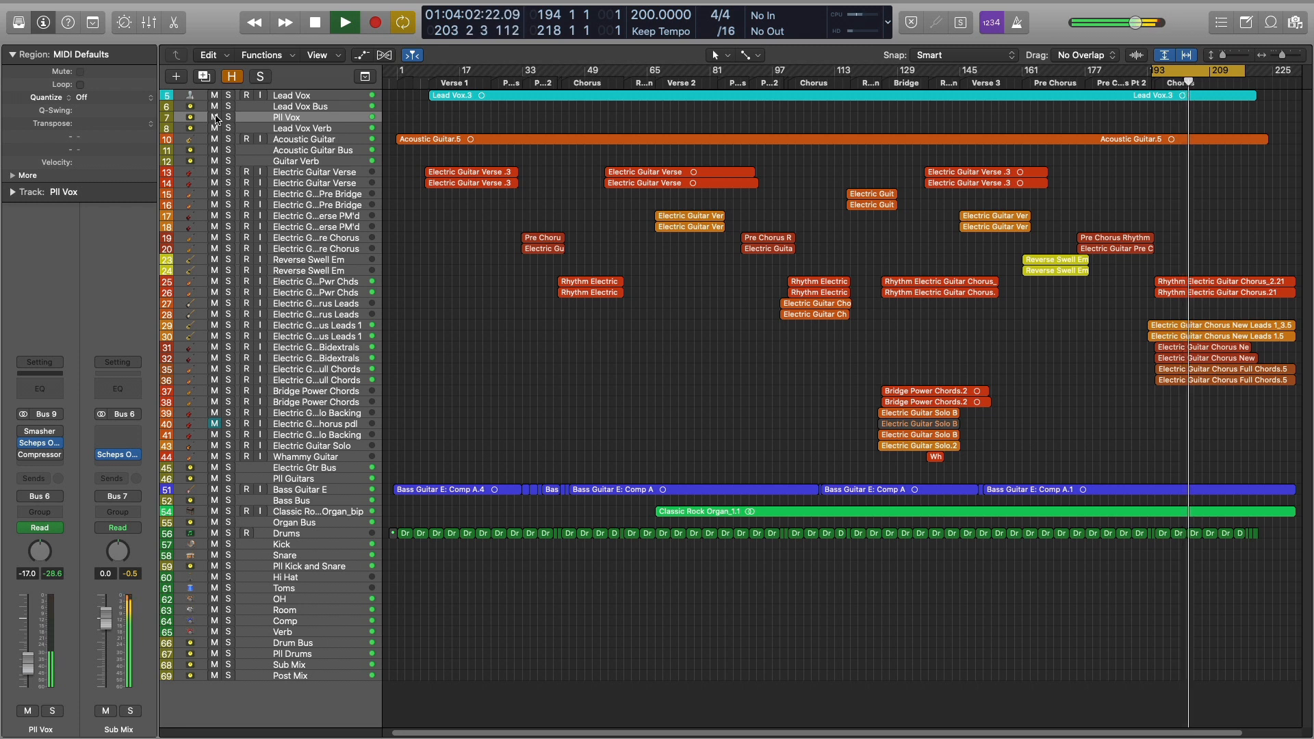
click(215, 118)
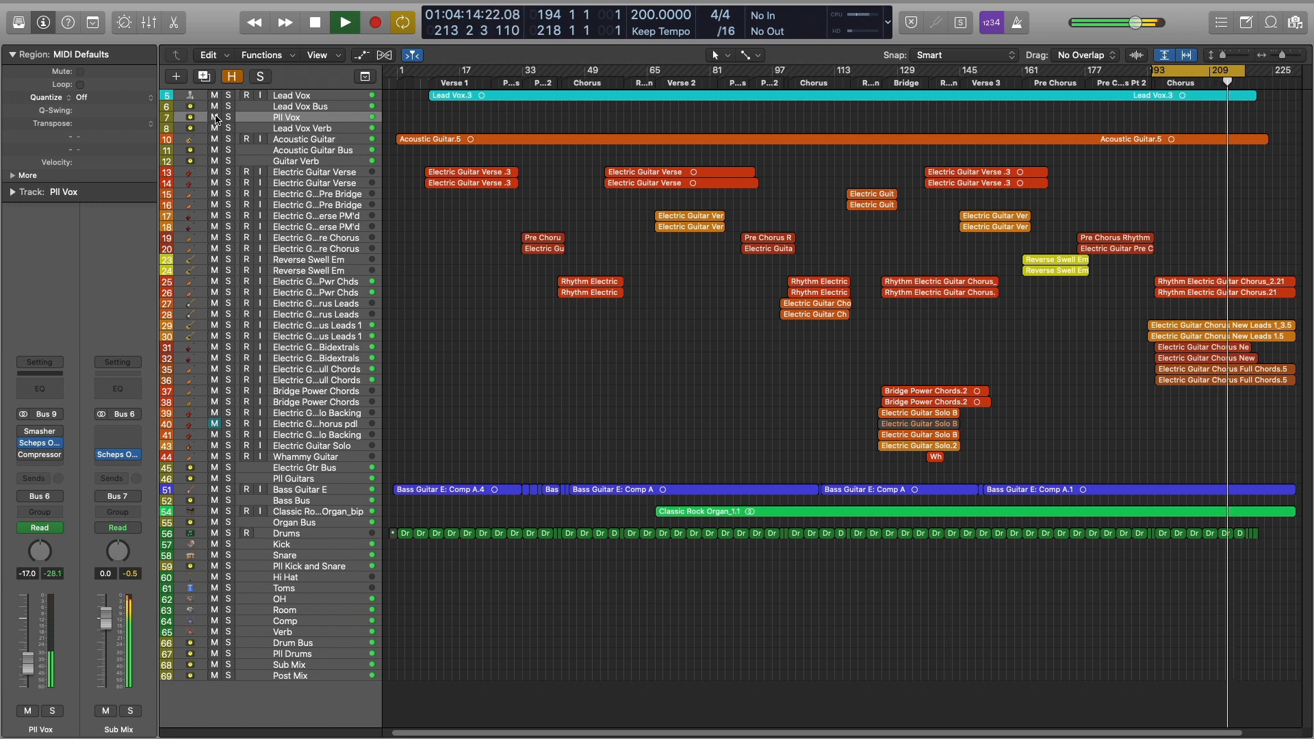
click(215, 118)
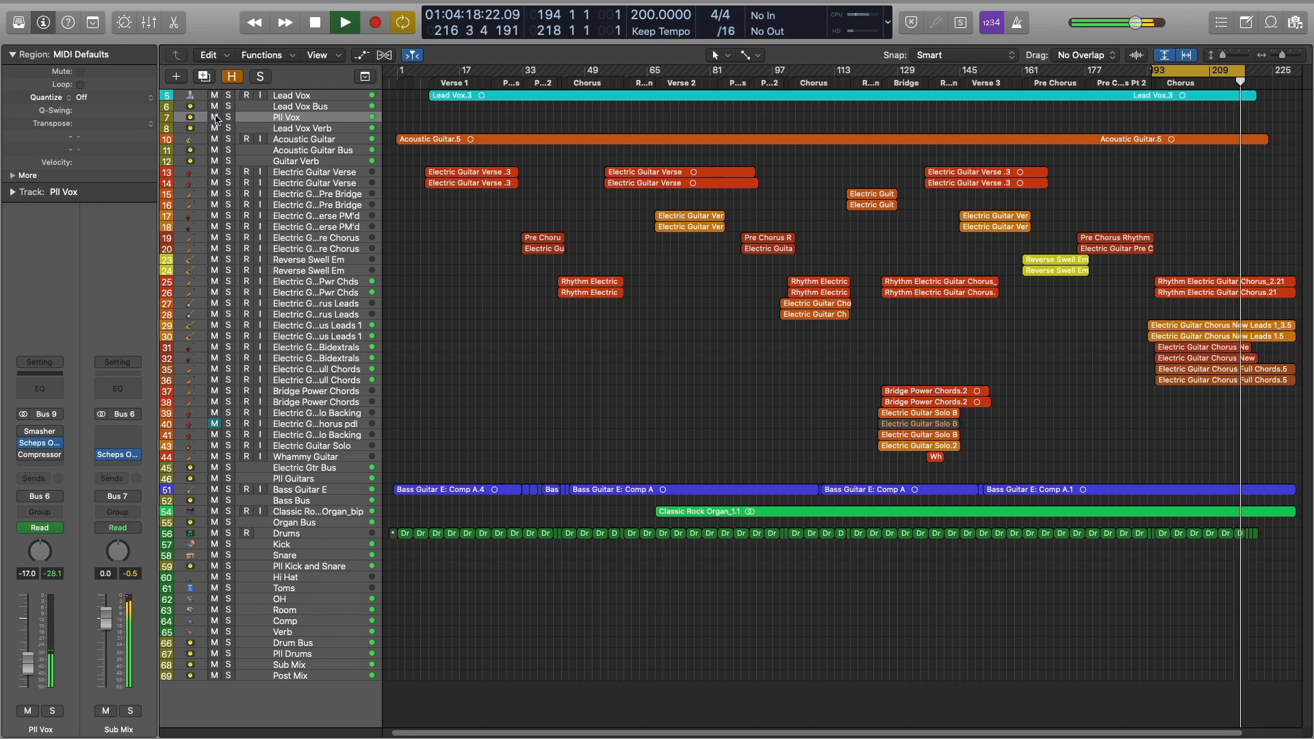
key(space)
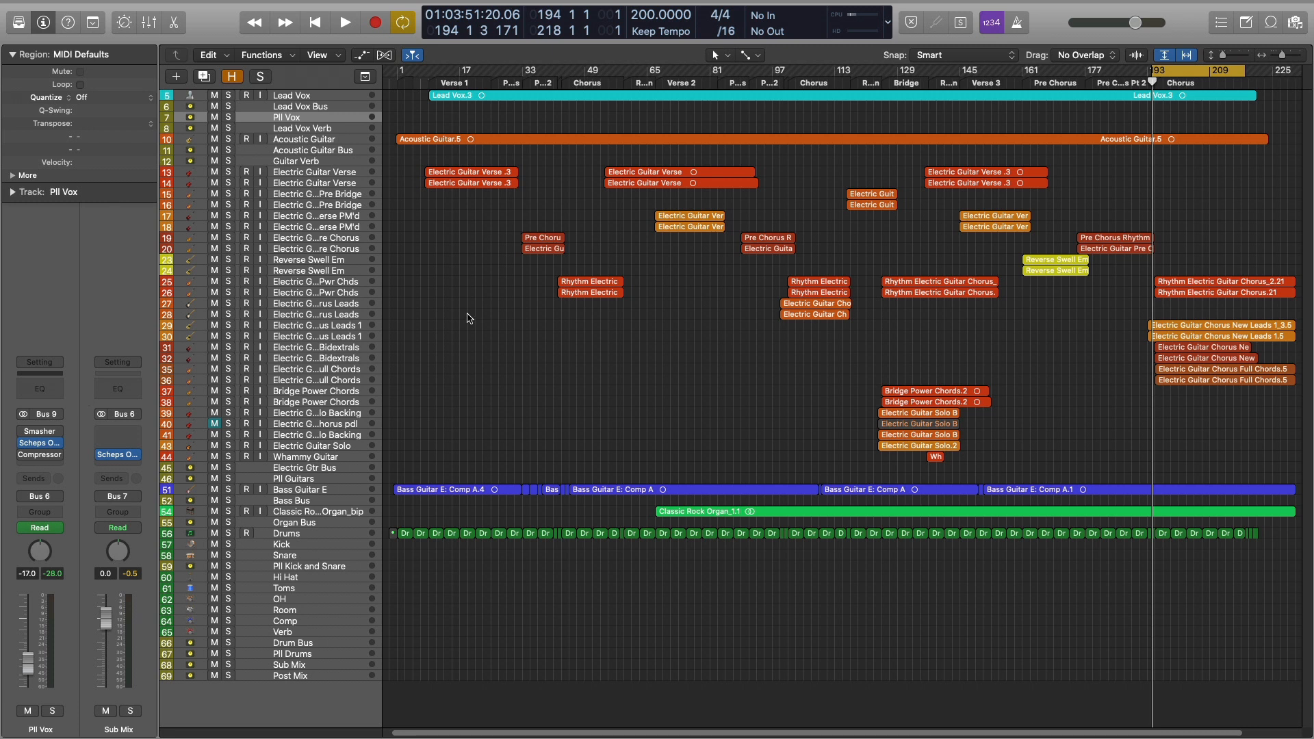
Compare the chorus mix with Pll Guitars muted and unmuted during playback, leaving the track unmuted, and stop playback.
click(309, 479)
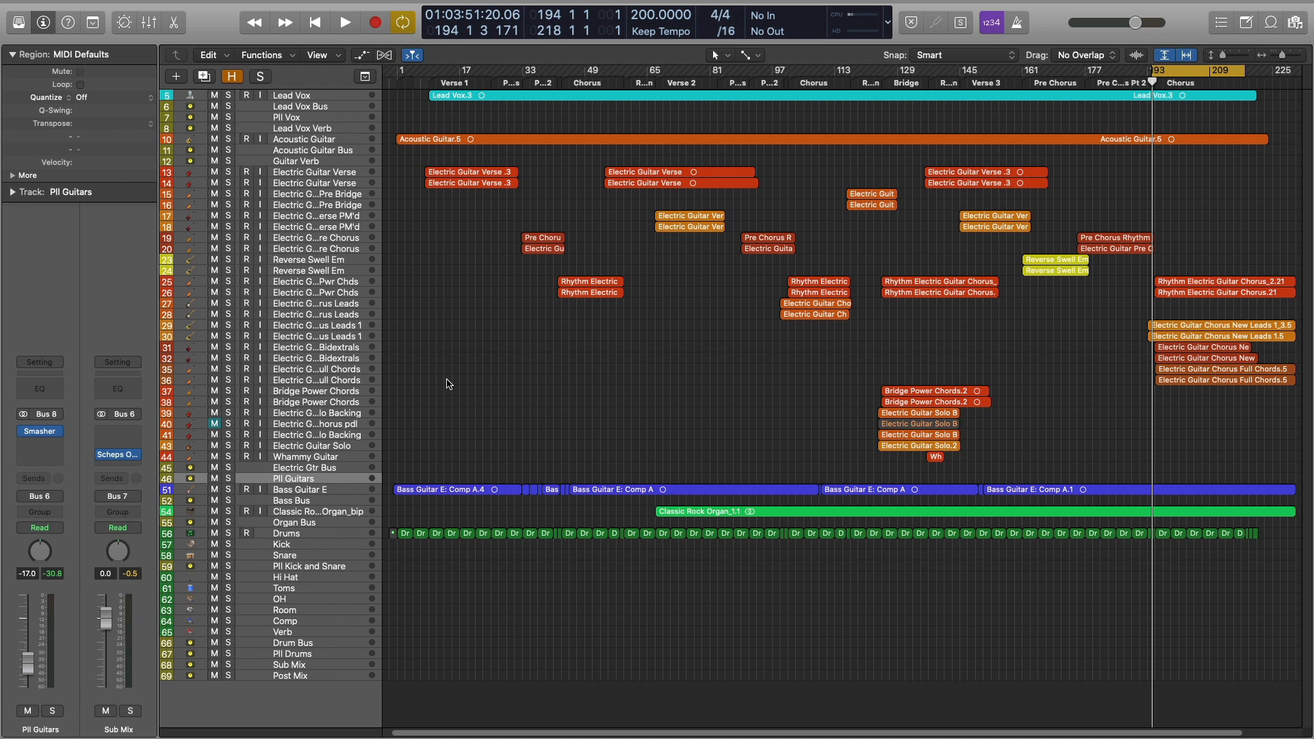
click(215, 479)
key(space)
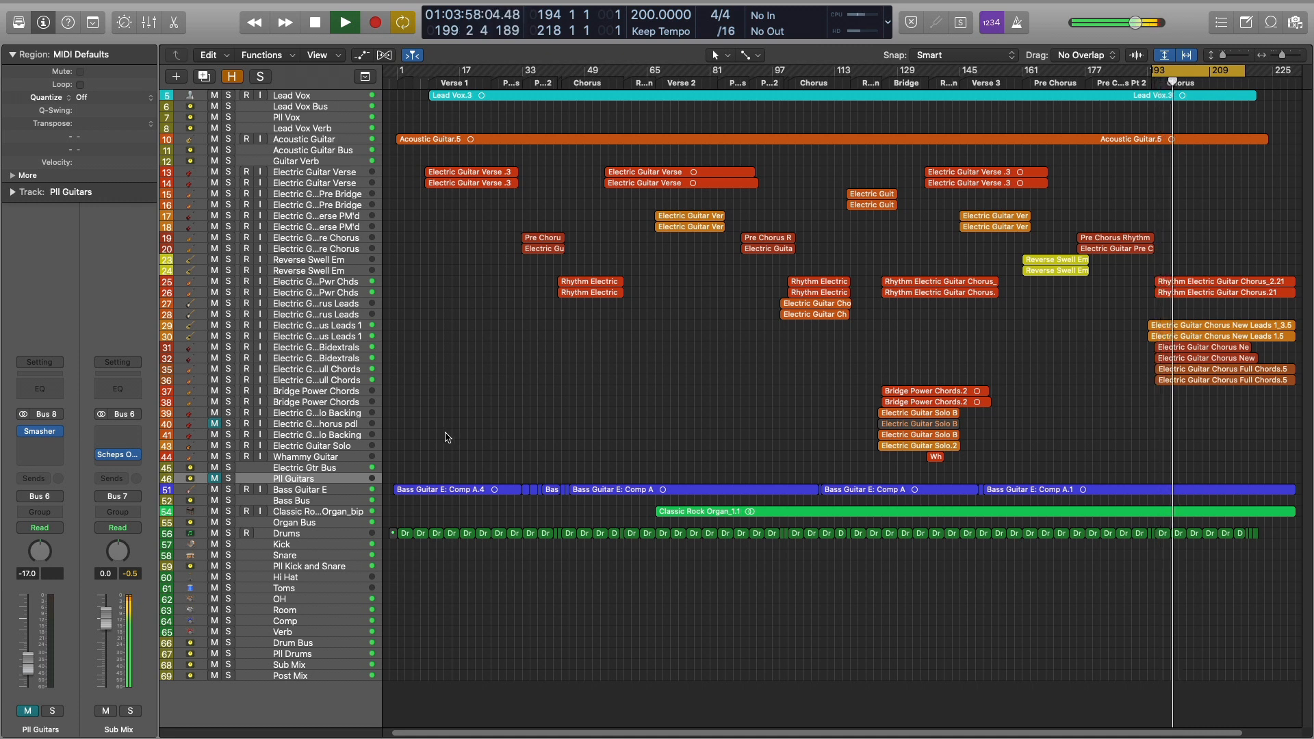
click(215, 479)
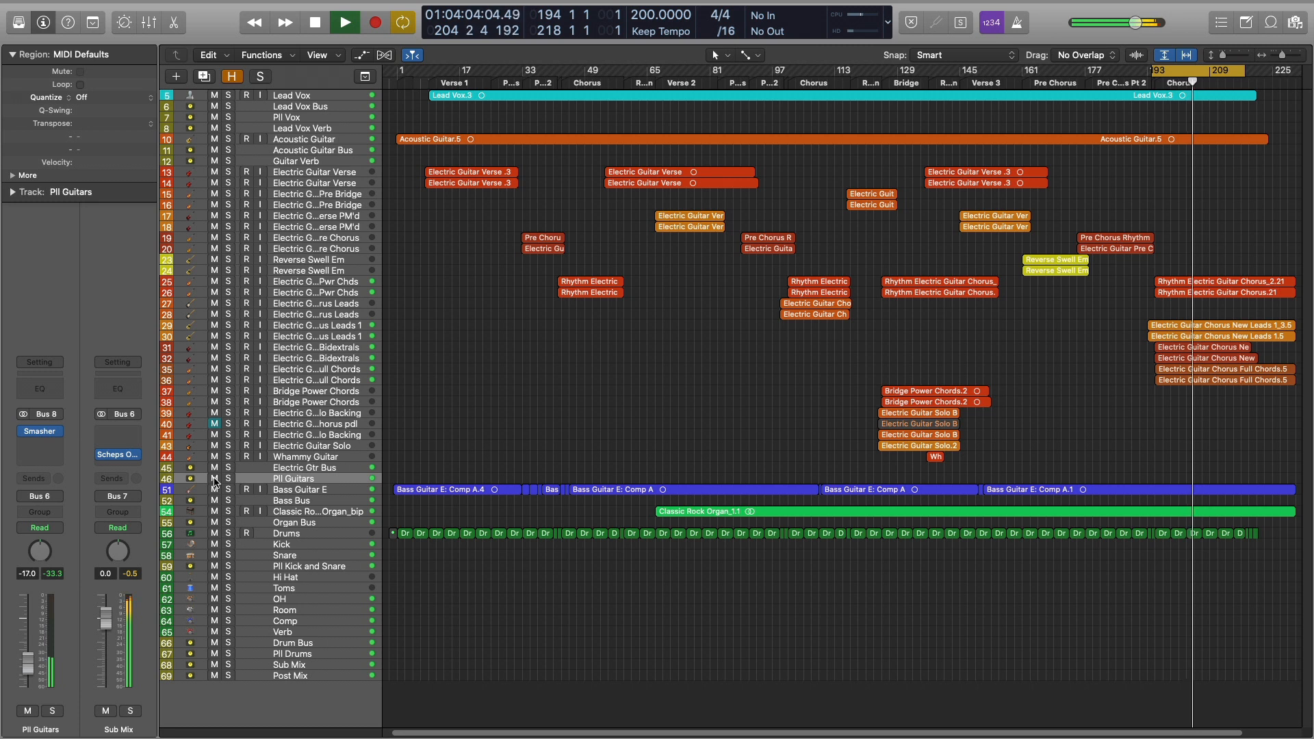
click(215, 479)
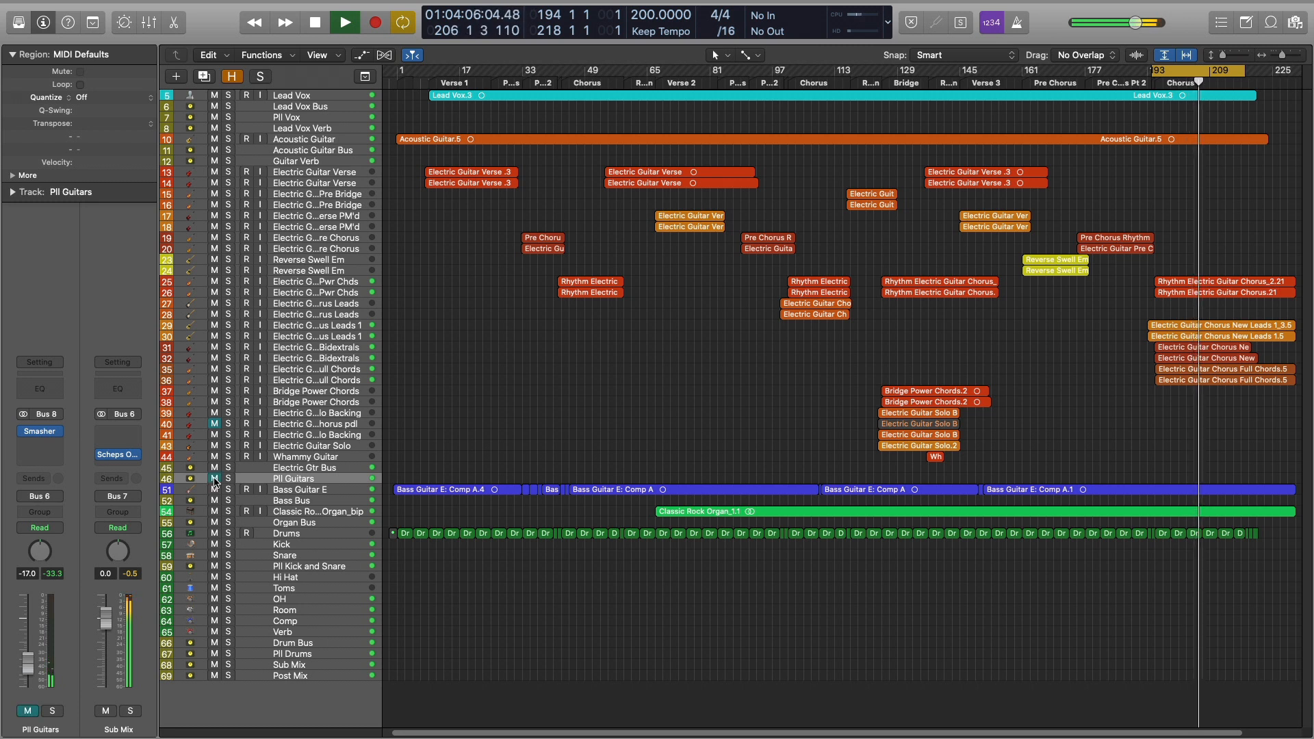
click(215, 479)
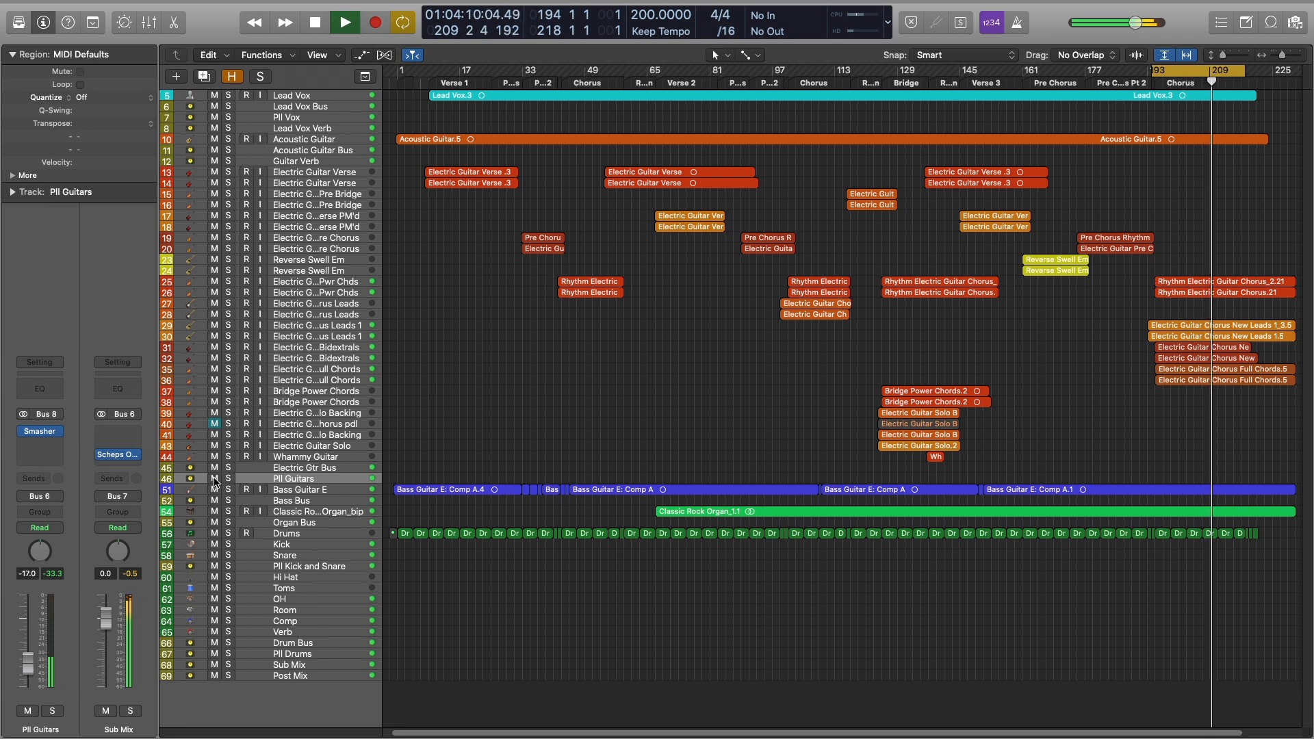
click(215, 479)
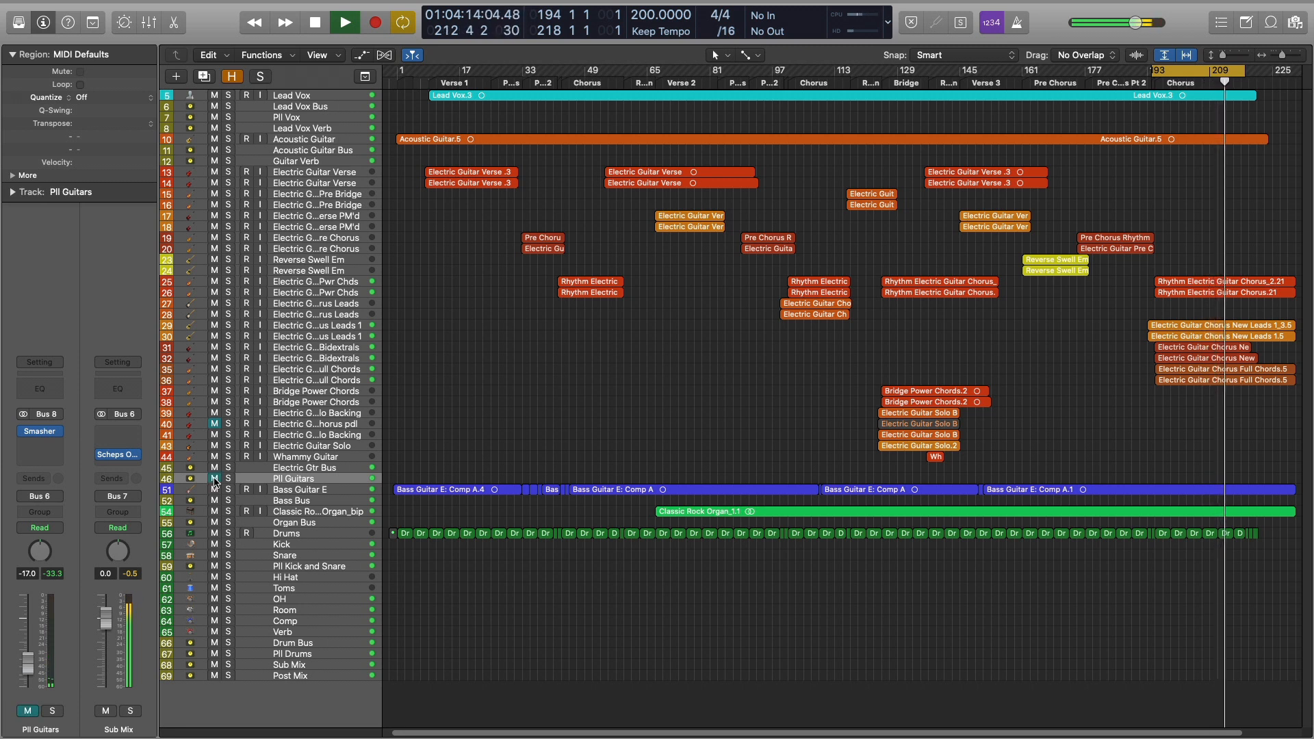
click(215, 479)
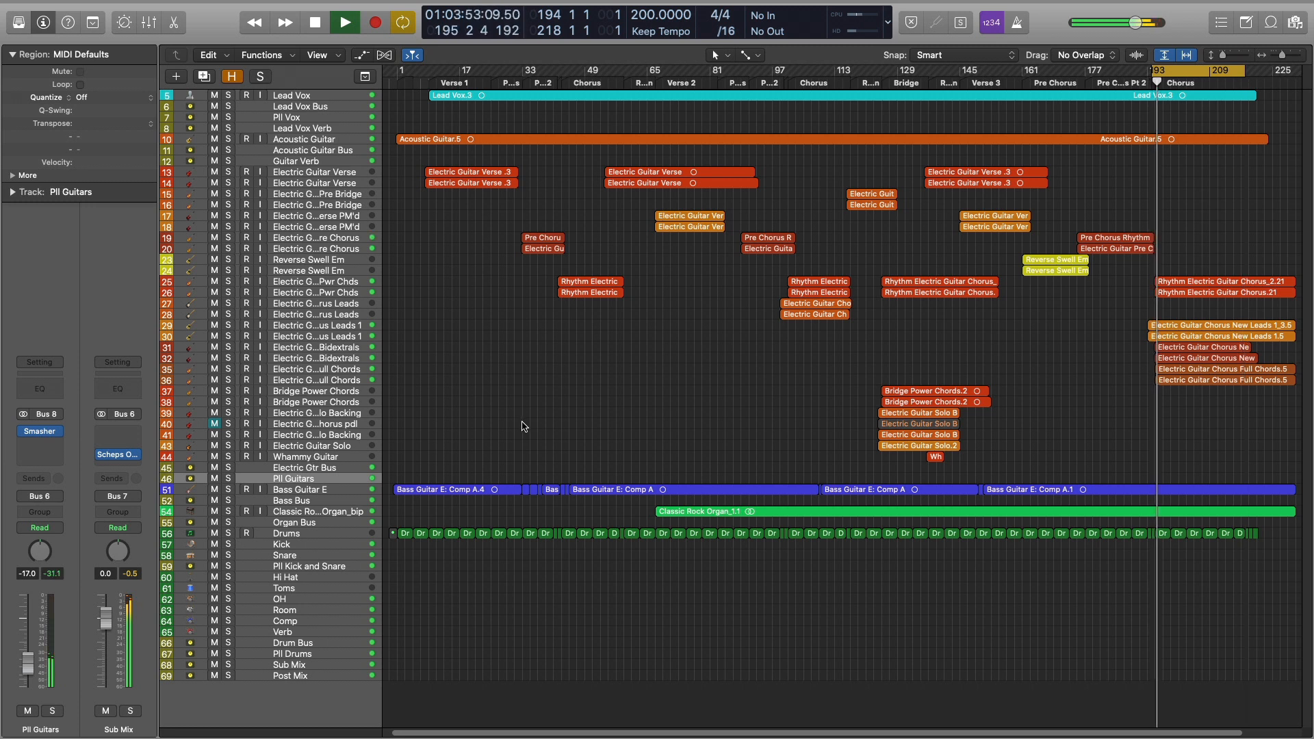
key(space)
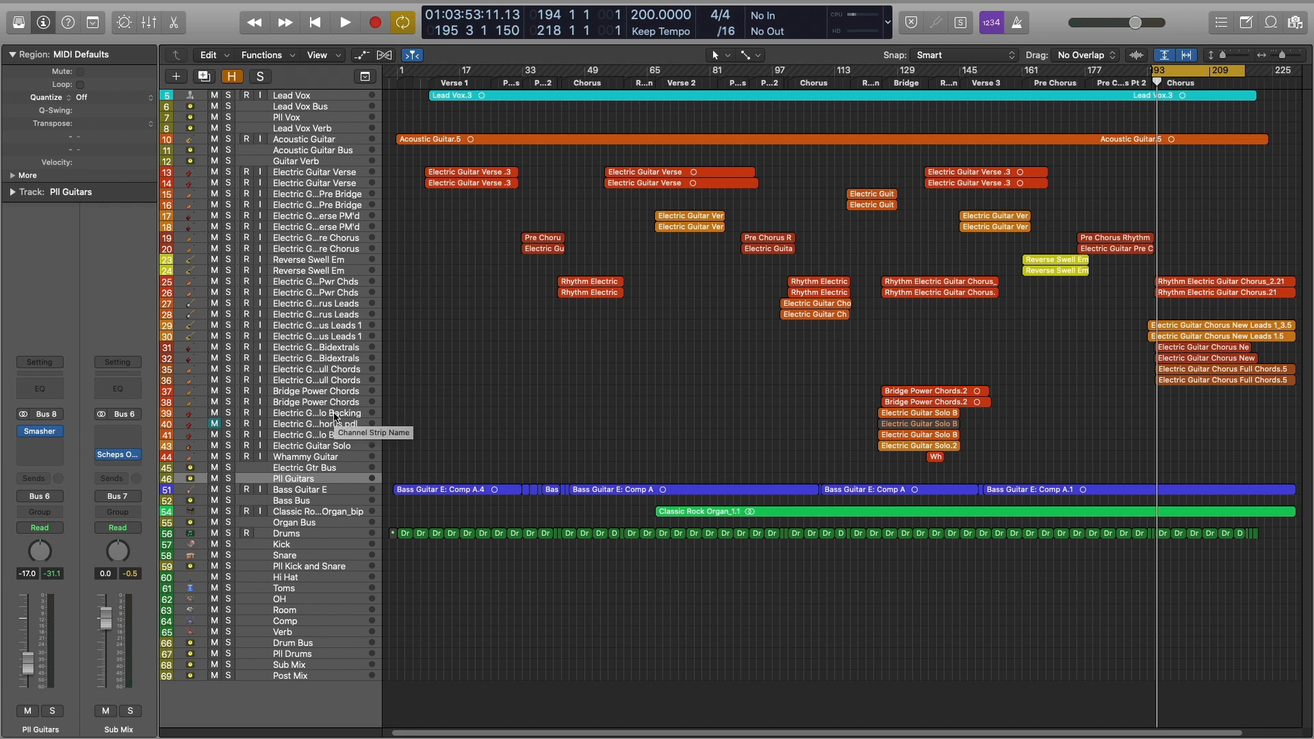
Solo the two Bidextrals electric guitar tracks, 31 and 32, and play the chorus to hear them on their own.
click(338, 348)
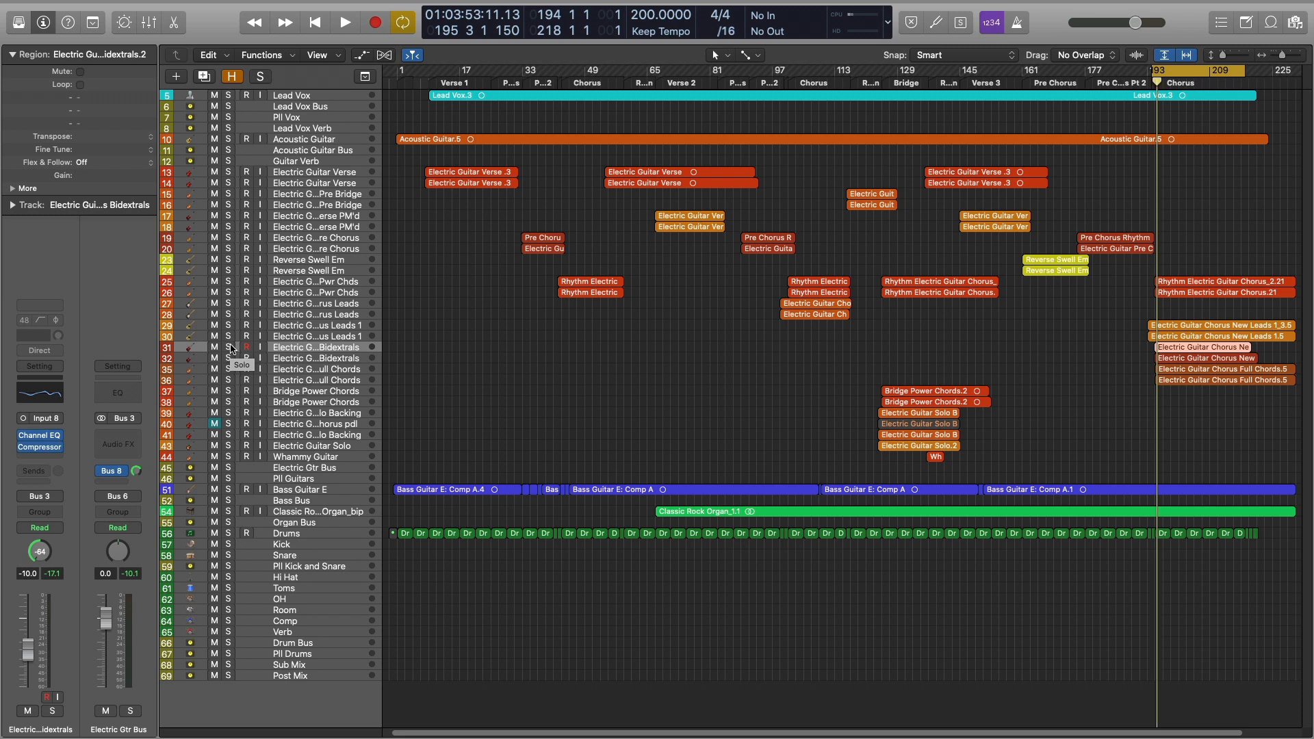
drag(230, 348, 232, 360)
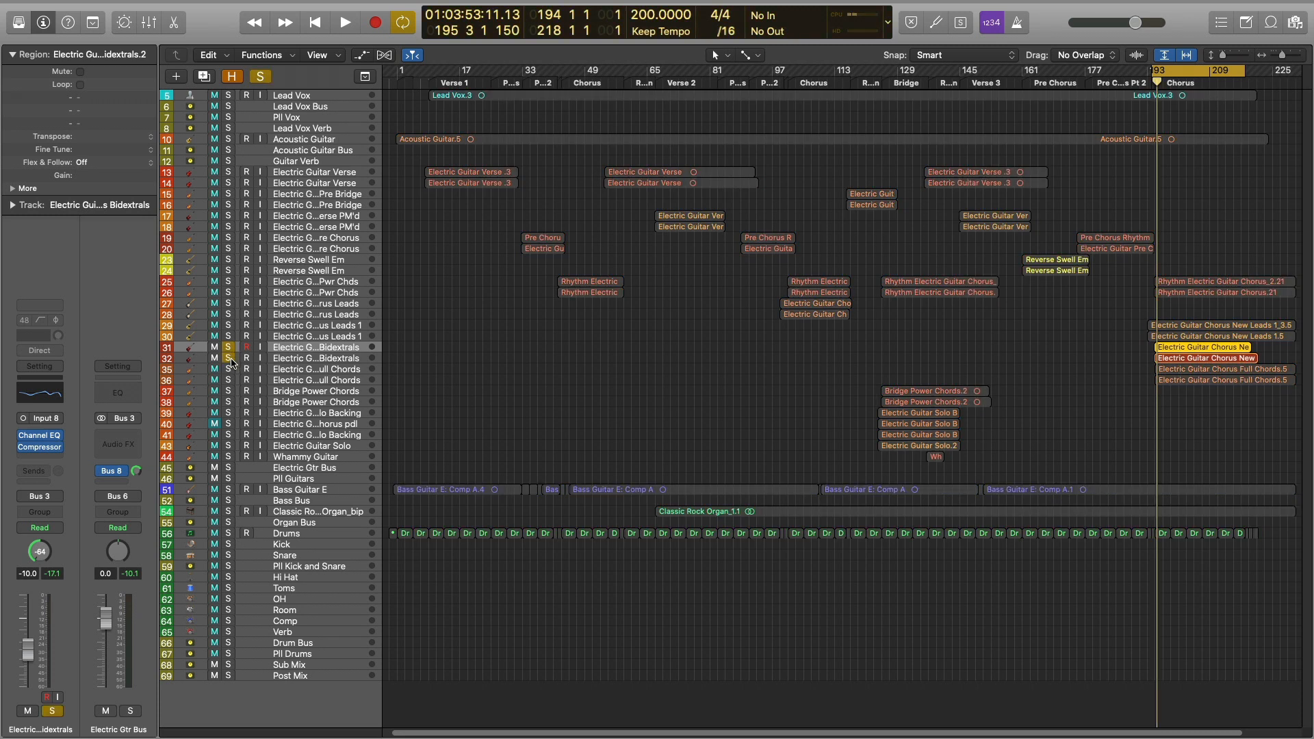
click(229, 469)
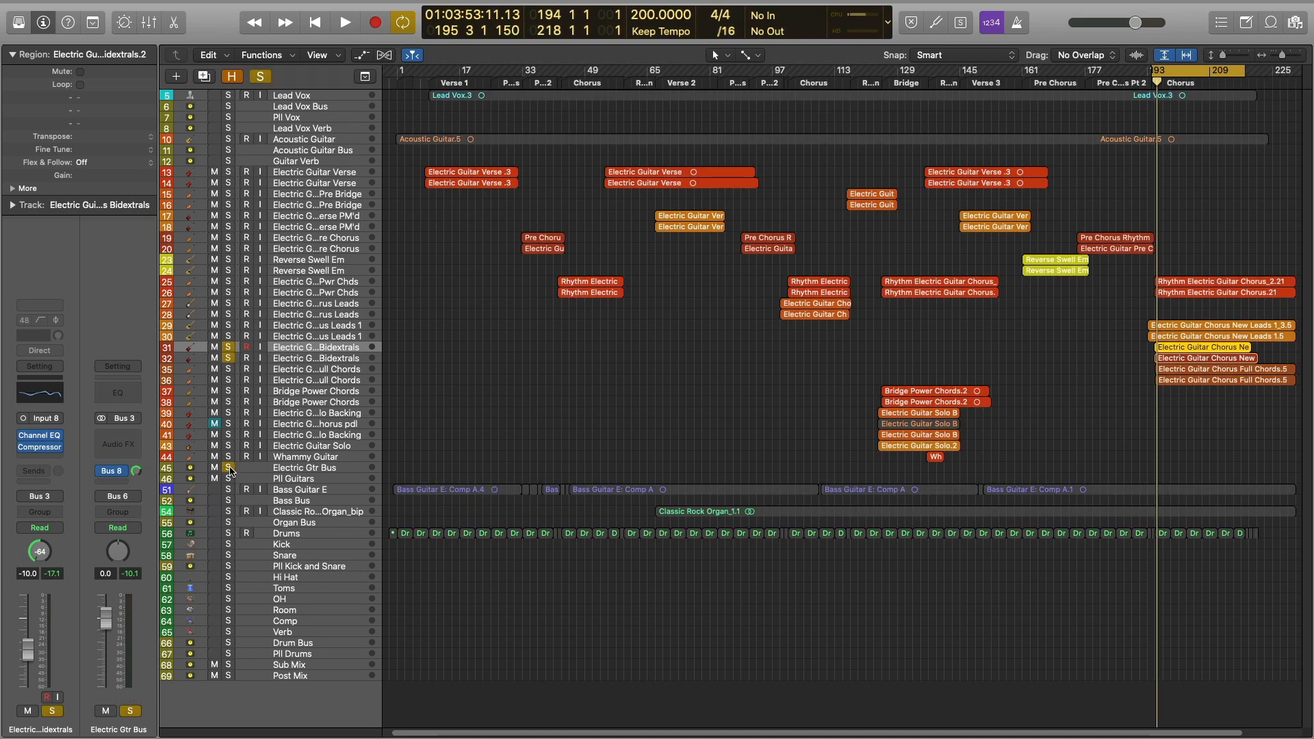
click(229, 468)
key(space)
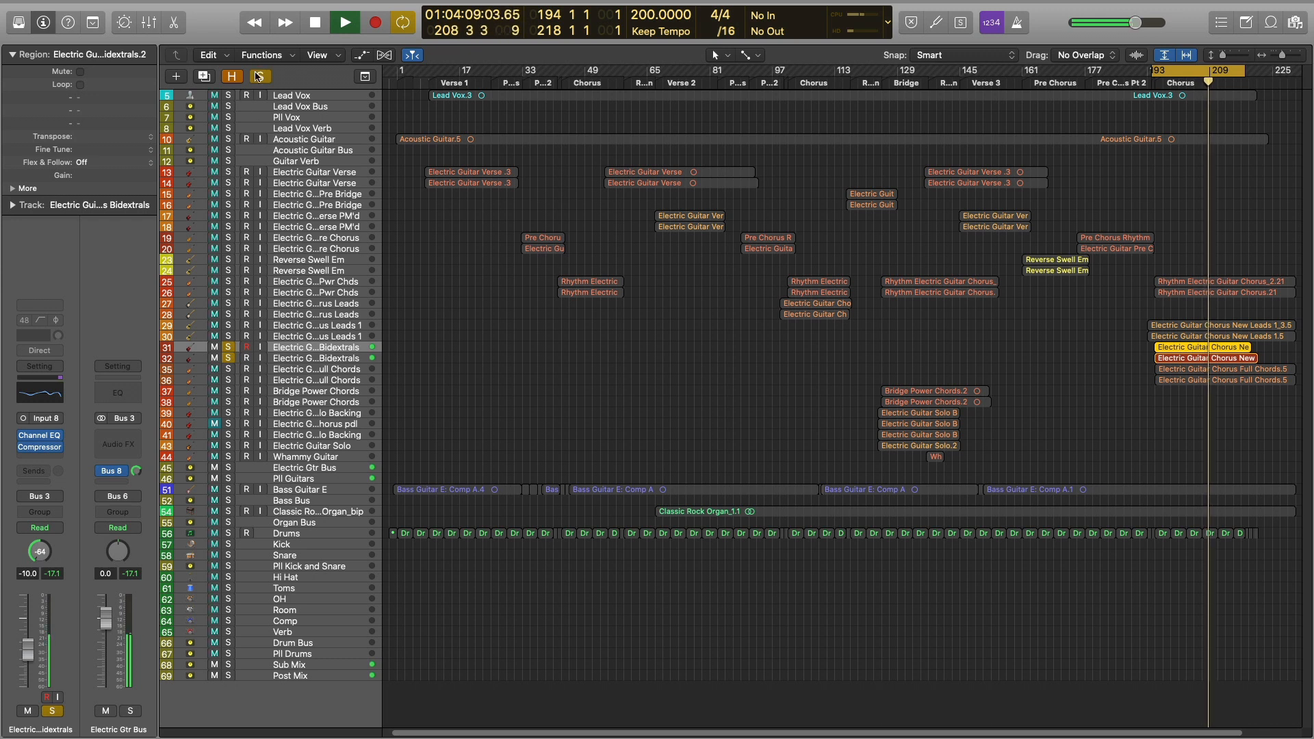
Clear the solos during playback to hear both Bidextrals guitars in the full chorus mix, stop playback and deselect the region.
click(260, 76)
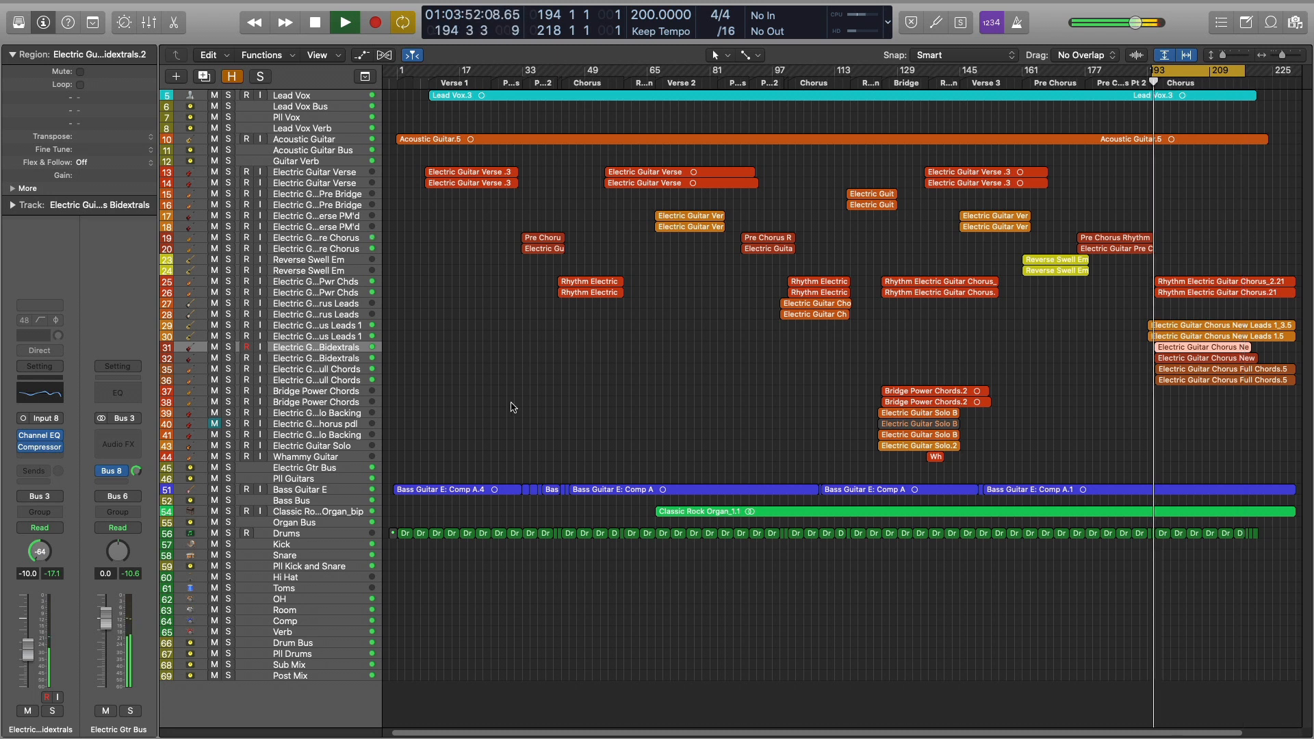
key(space)
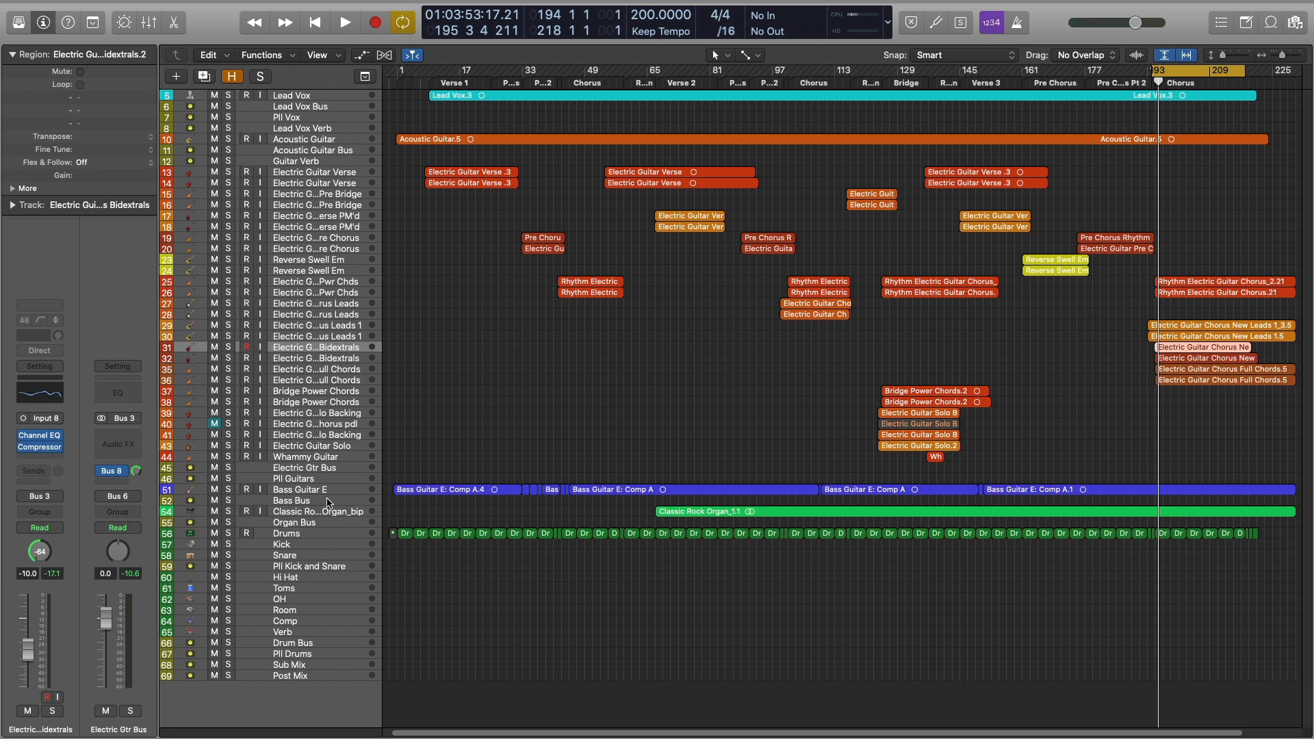
click(464, 392)
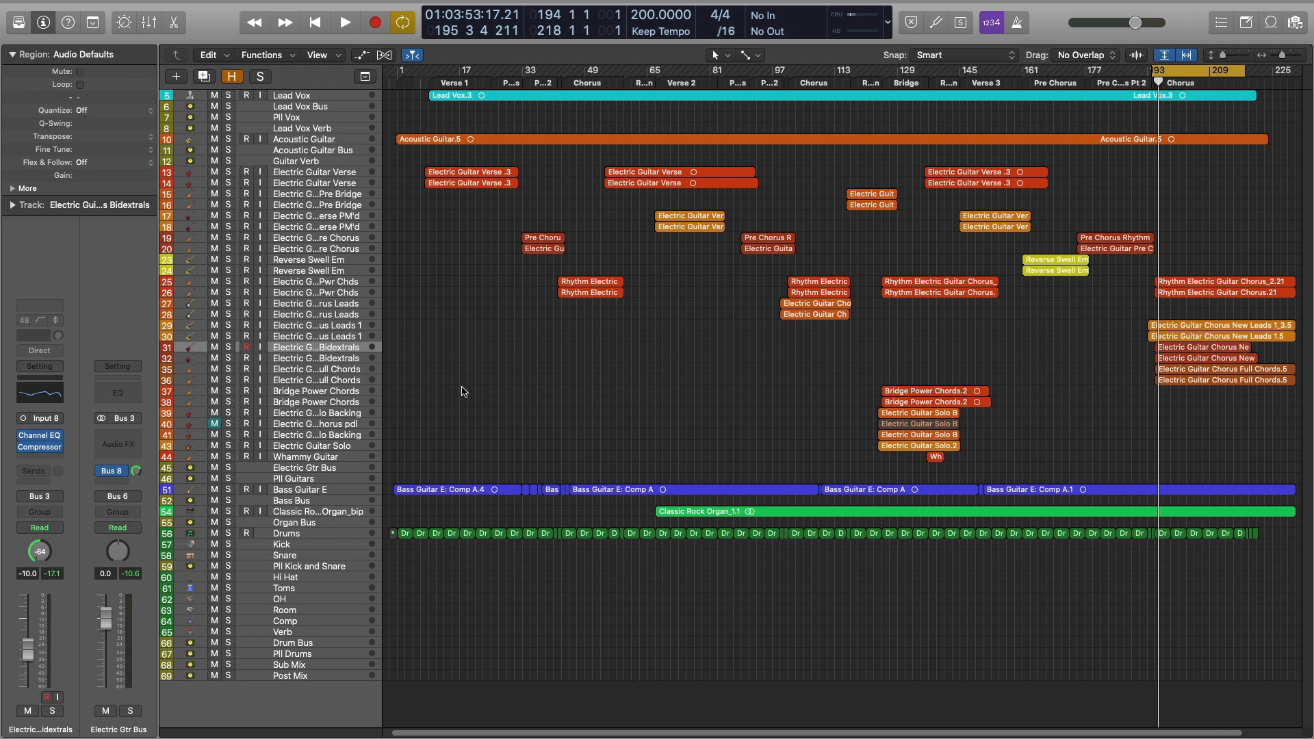